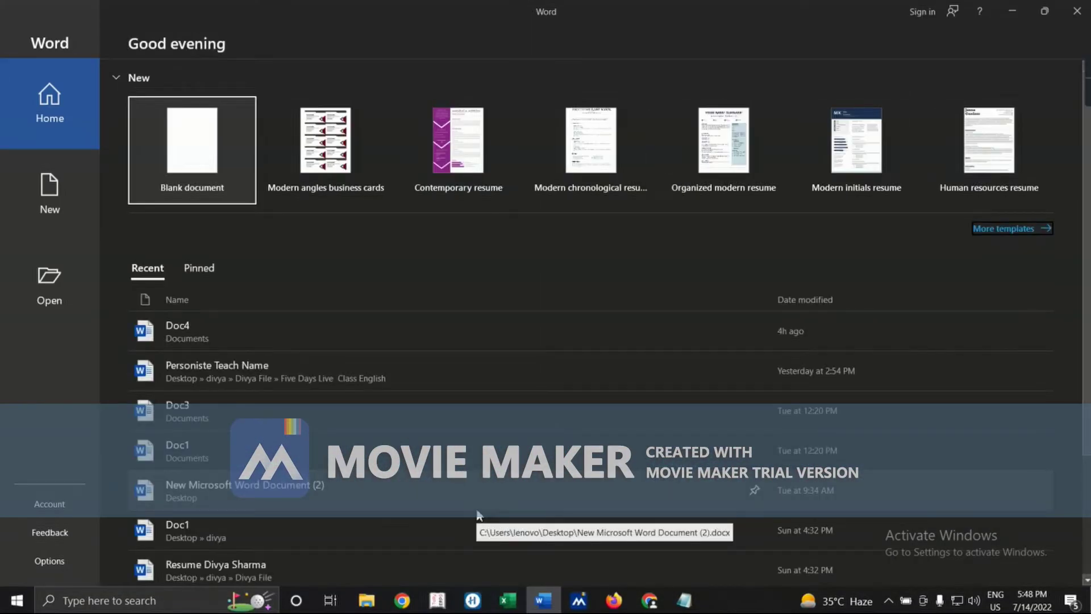
# Create a new blank Word document, Document1
pyautogui.click(218, 174)
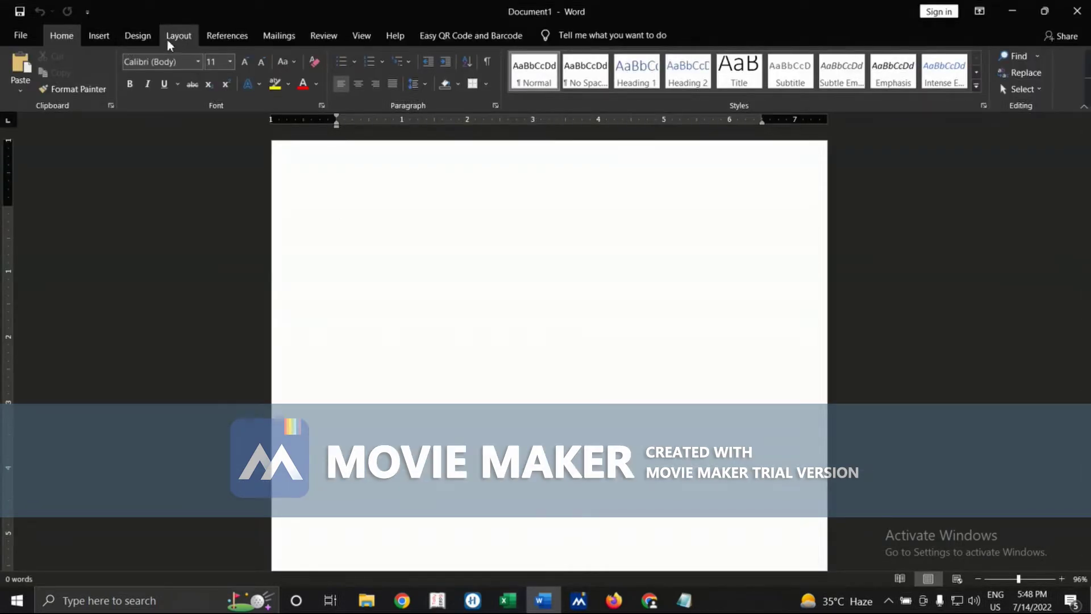
pyautogui.click(168, 37)
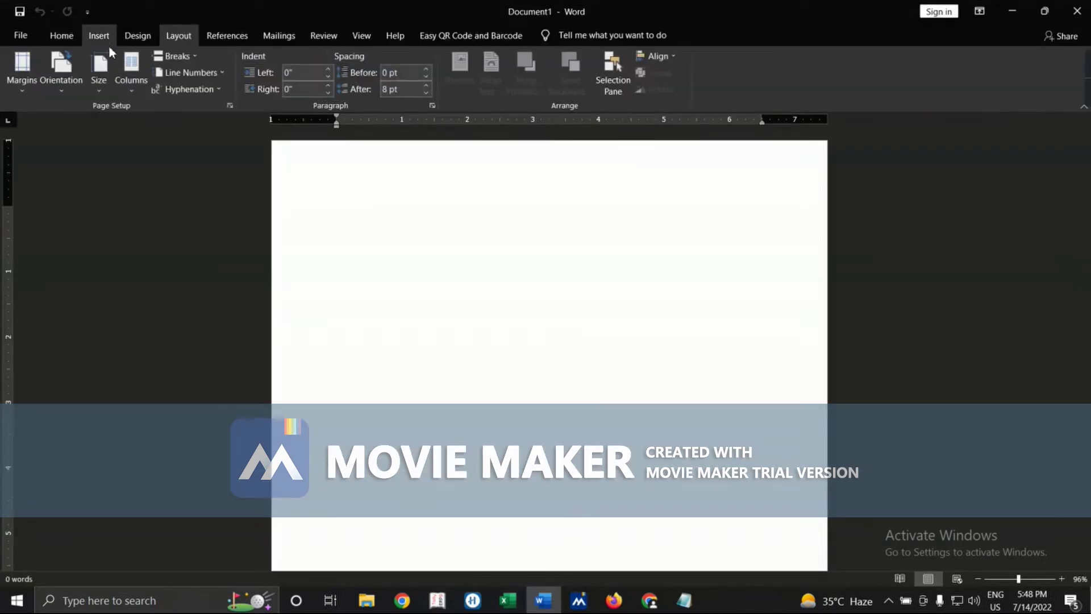
# Set the page to A6 paper size in landscape orientation
pyautogui.click(98, 90)
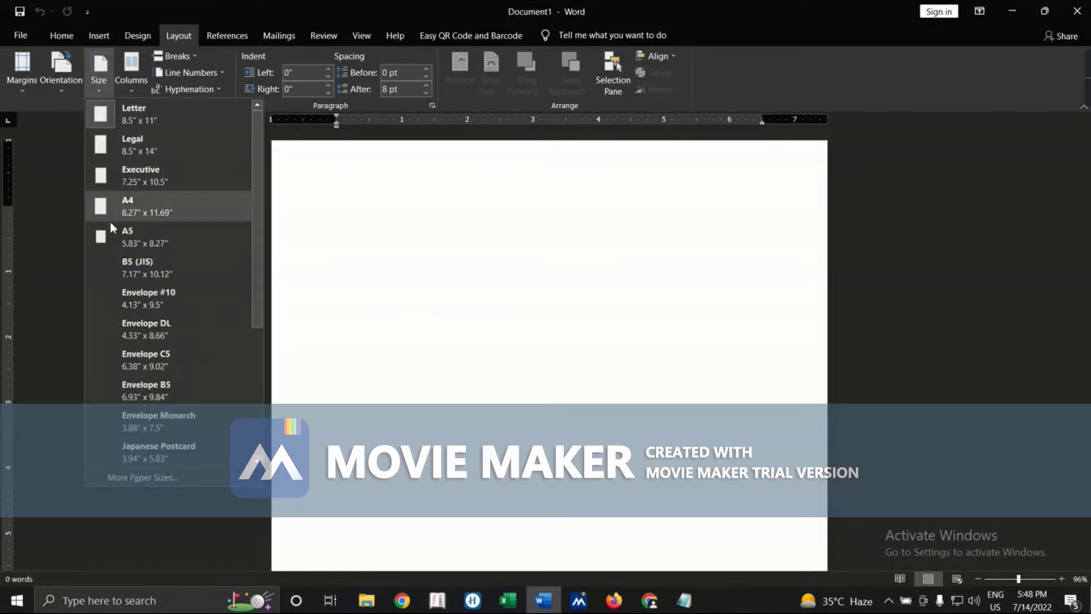
pyautogui.scroll(-1, 104, 358)
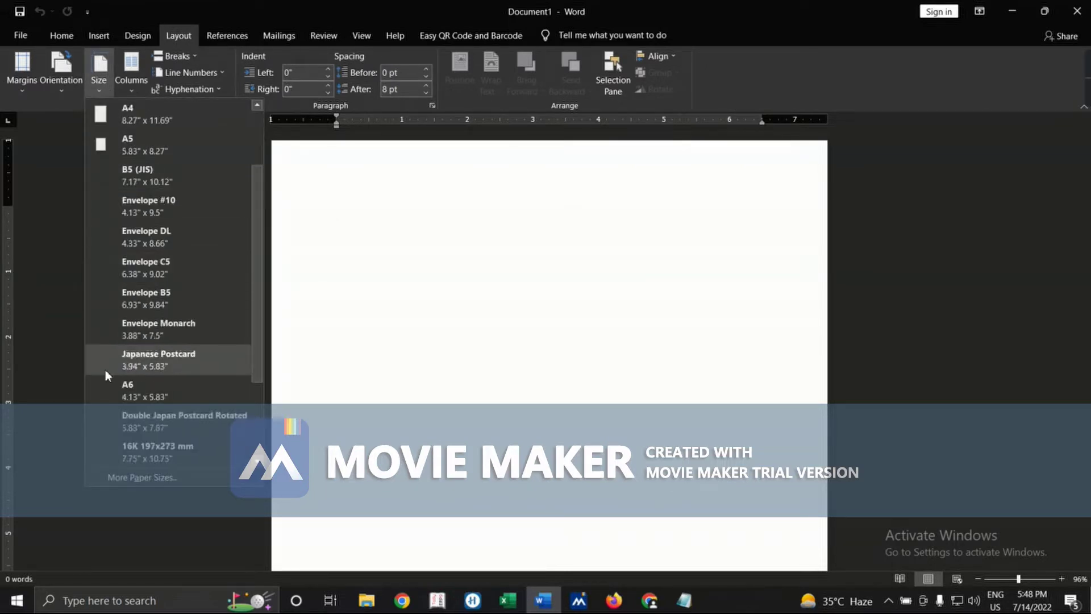
pyautogui.scroll(-1, 105, 370)
pyautogui.click(135, 304)
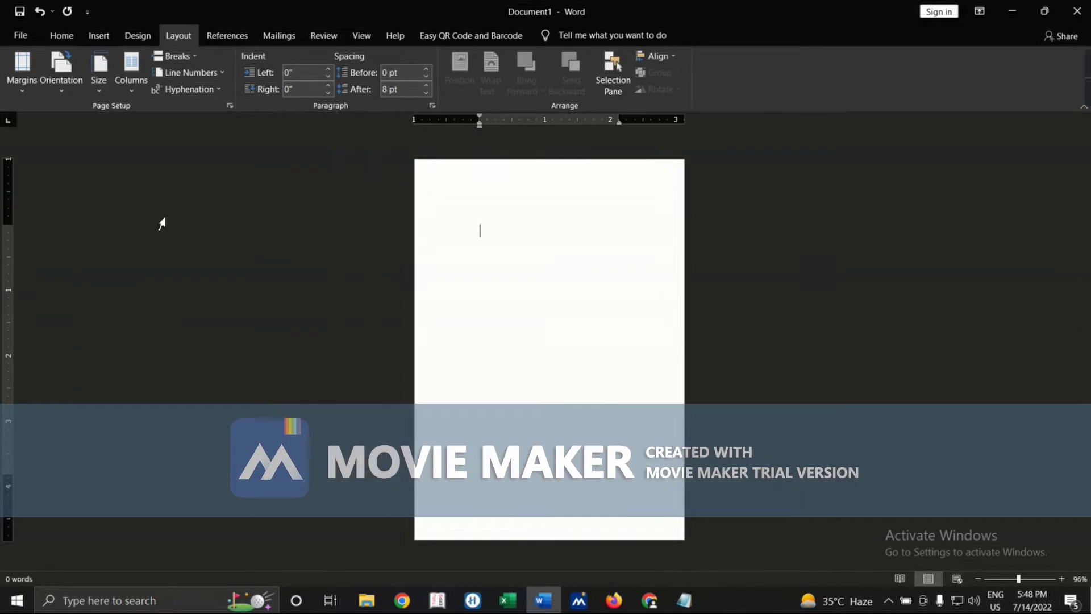
pyautogui.click(70, 94)
pyautogui.click(67, 148)
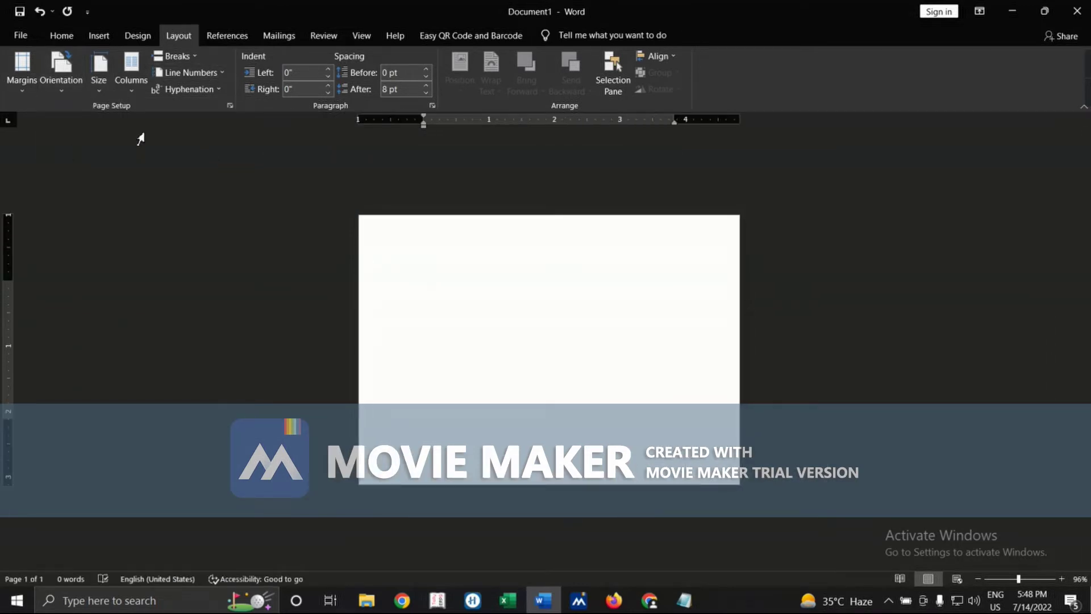
pyautogui.click(98, 36)
# Start inserting a picture from this device and browse to the Downloads folder
pyautogui.click(154, 84)
pyautogui.click(156, 123)
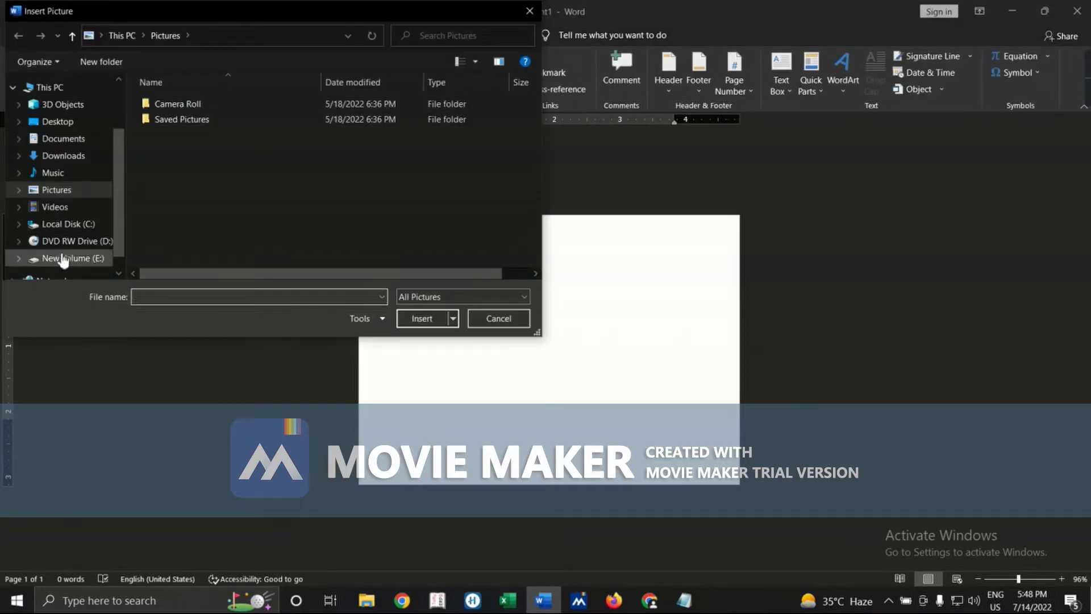
pyautogui.click(72, 158)
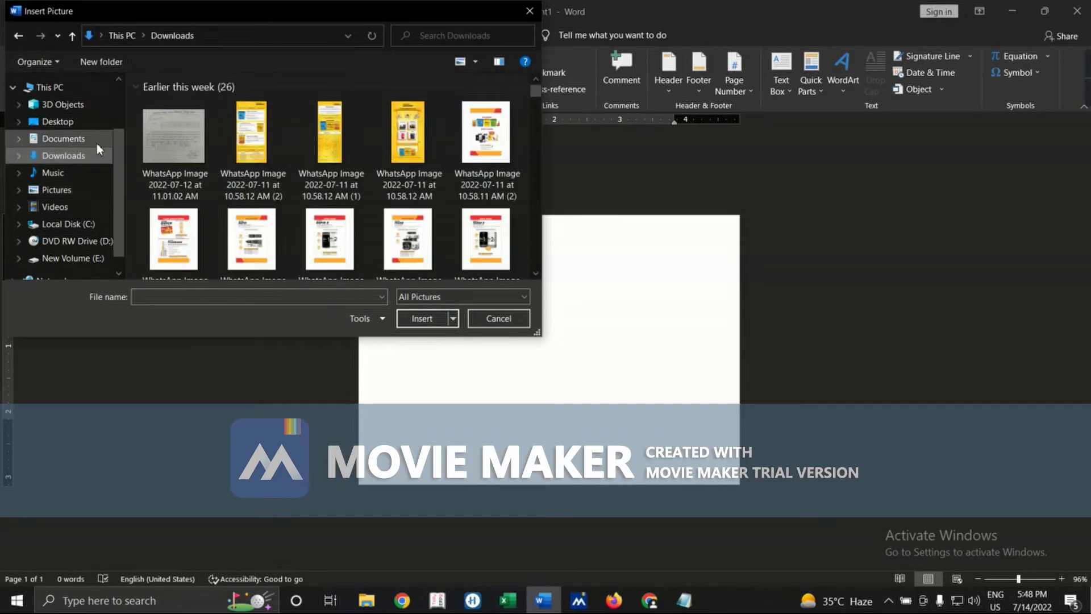
pyautogui.click(67, 139)
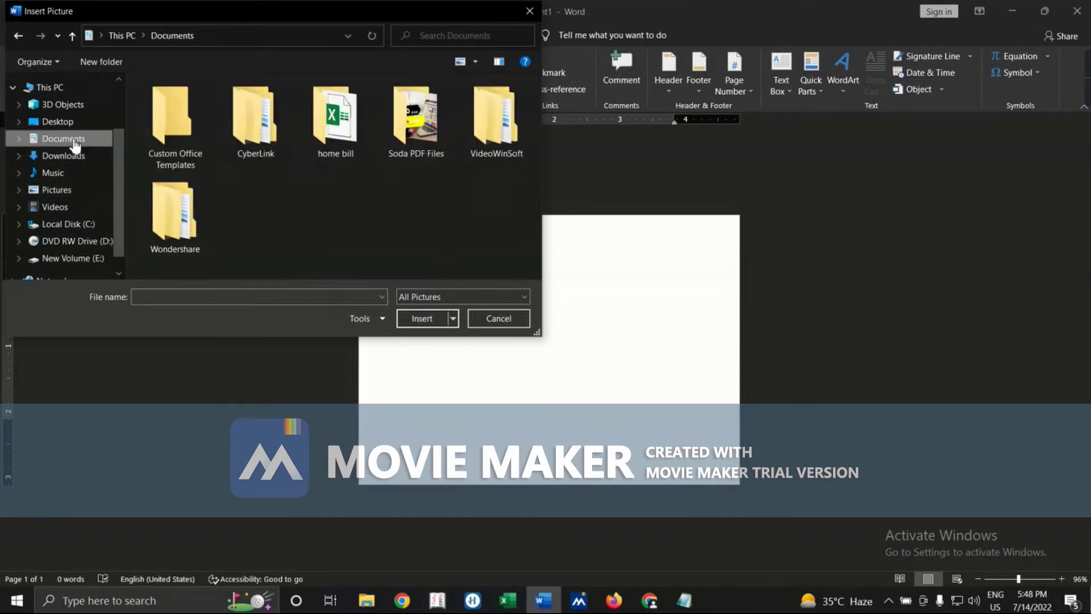
pyautogui.click(51, 155)
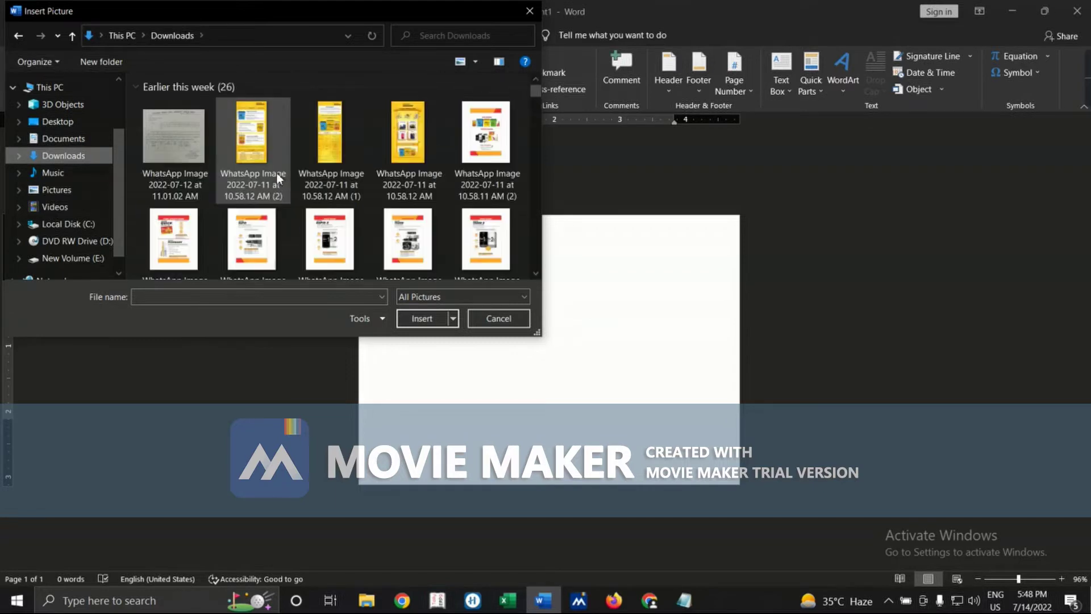
# Show All Files in Downloads and insert the man's portrait photo
pyautogui.scroll(-5, 277, 177)
pyautogui.scroll(-5, 277, 176)
pyautogui.scroll(-3, 277, 175)
pyautogui.scroll(-3, 277, 175)
pyautogui.scroll(-3, 277, 175)
pyautogui.scroll(-3, 277, 175)
pyautogui.scroll(-3, 278, 180)
pyautogui.scroll(-3, 279, 180)
pyautogui.scroll(-3, 279, 181)
pyautogui.scroll(-3, 279, 180)
pyautogui.scroll(-3, 277, 181)
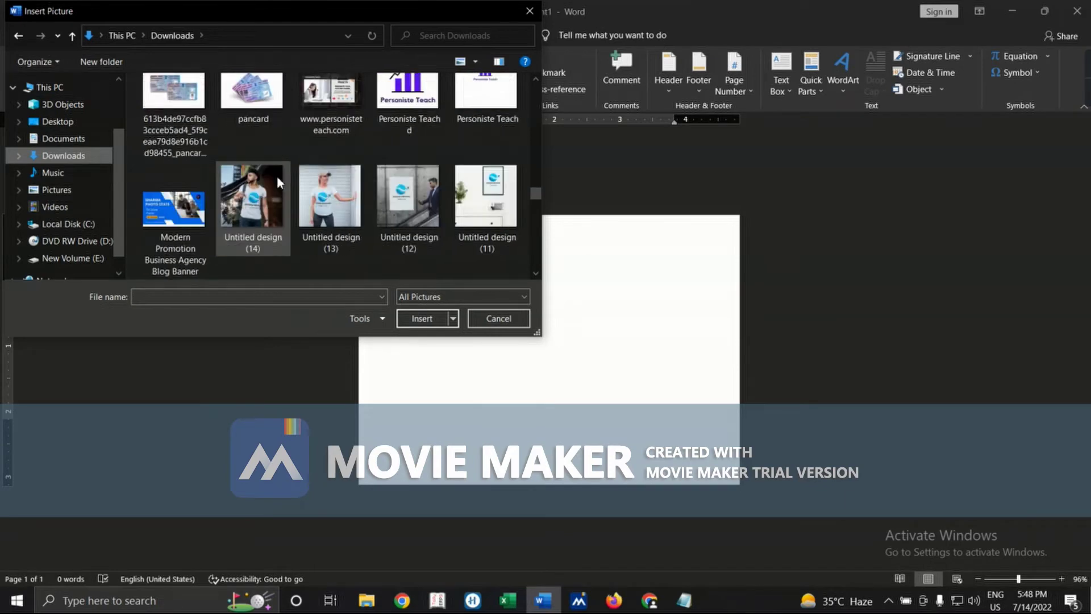
pyautogui.scroll(-3, 278, 181)
pyautogui.scroll(-3, 277, 180)
pyautogui.scroll(-3, 277, 180)
pyautogui.scroll(-3, 278, 181)
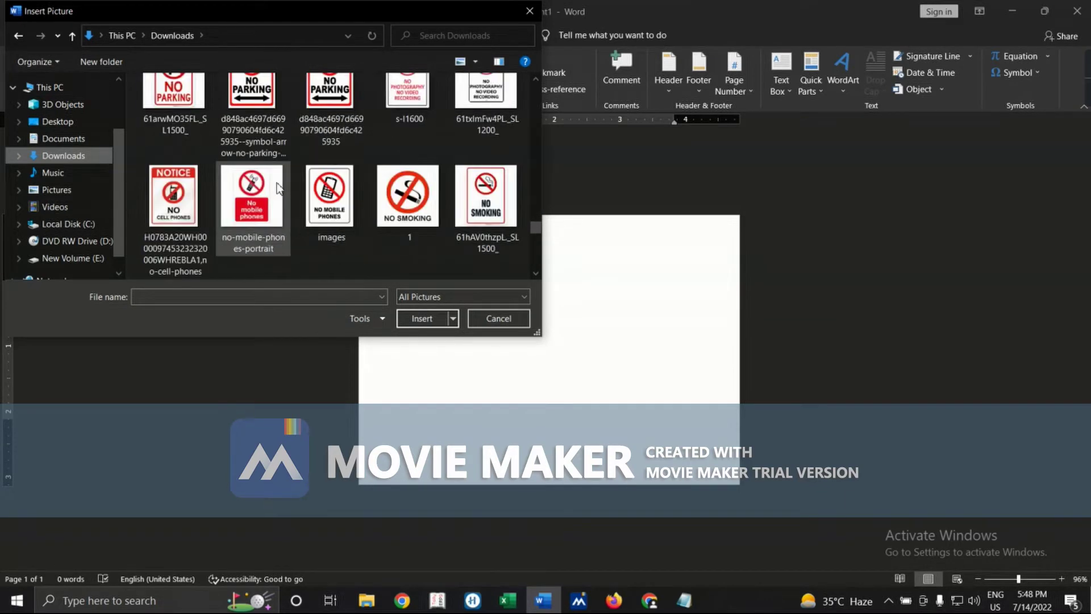
pyautogui.scroll(-3, 277, 181)
pyautogui.scroll(-3, 277, 181)
pyautogui.scroll(-3, 283, 177)
pyautogui.scroll(-2, 284, 175)
pyautogui.click(437, 298)
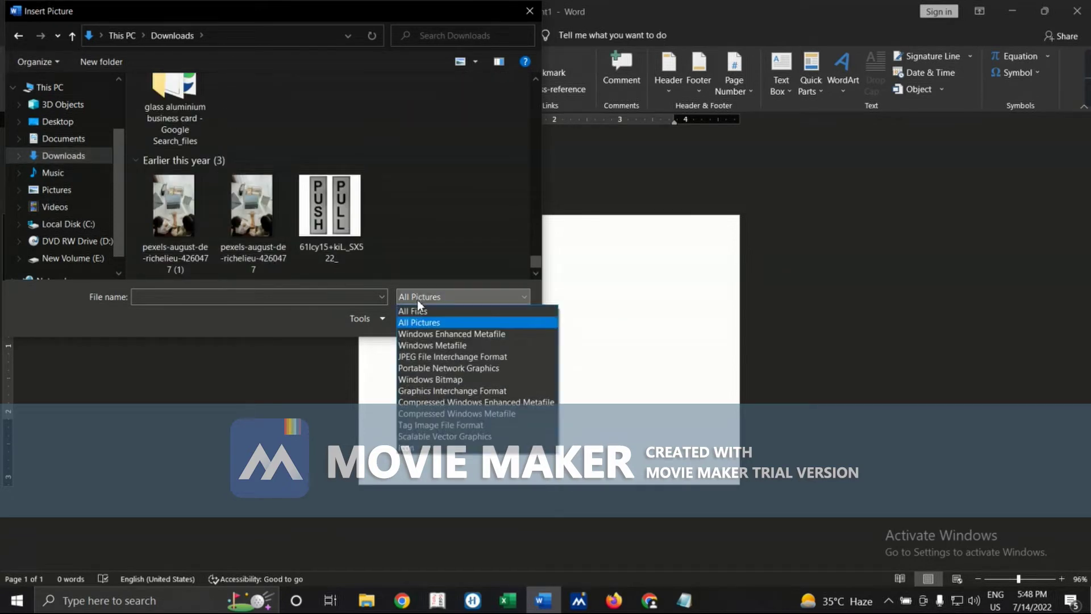
pyautogui.click(419, 309)
pyautogui.click(152, 142)
pyautogui.click(440, 320)
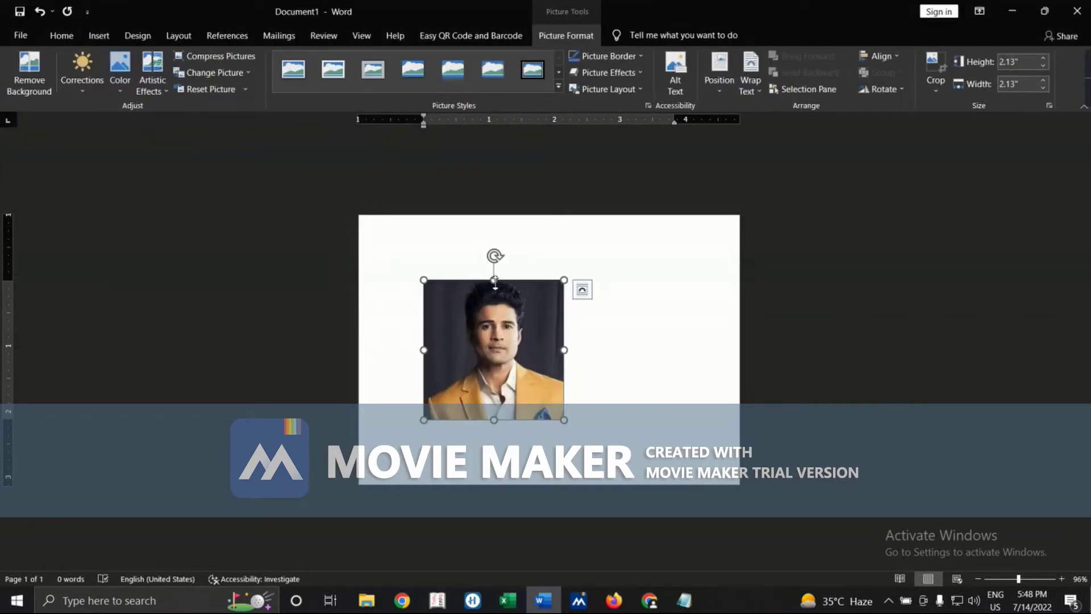
# Set the photo's wrapping to In Front of Text and move it to the top-left corner
pyautogui.moveTo(494, 281); pyautogui.dragTo(494, 285)
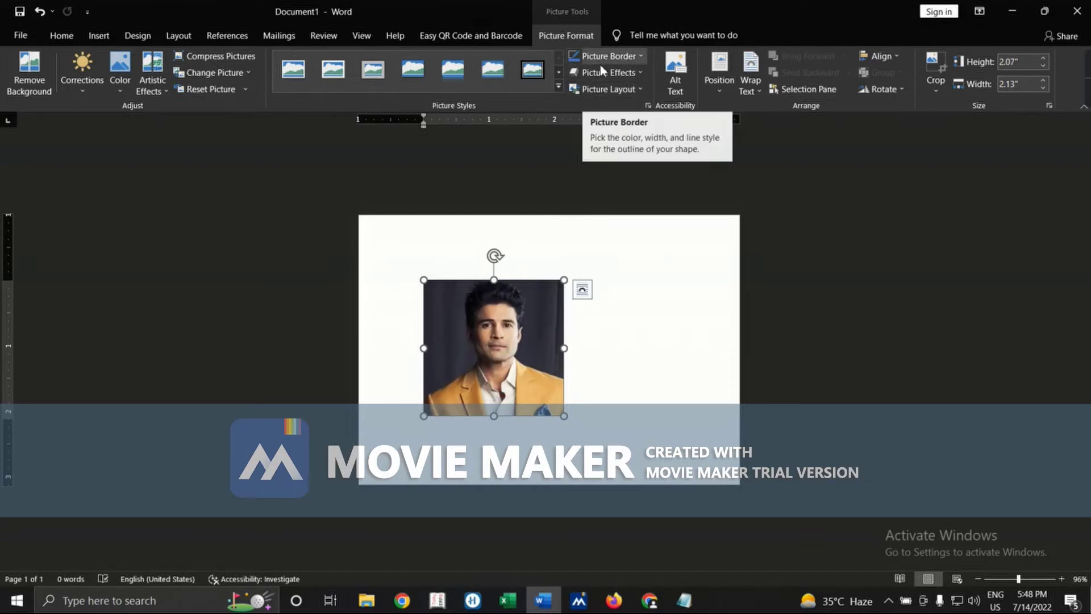
pyautogui.click(755, 91)
pyautogui.click(776, 202)
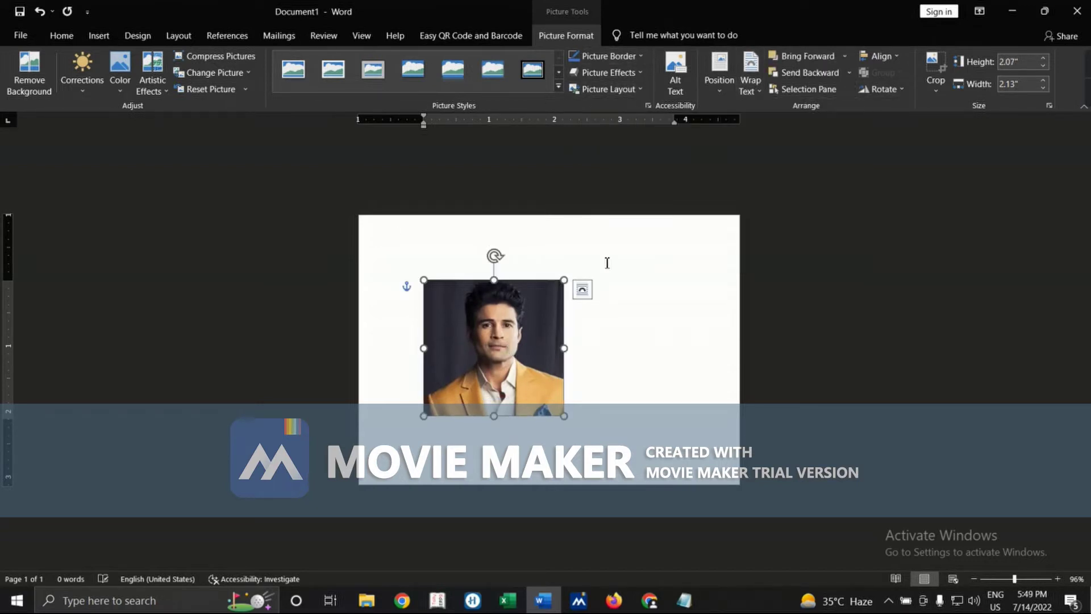
pyautogui.moveTo(492, 276); pyautogui.dragTo(448, 220)
pyautogui.moveTo(519, 370); pyautogui.dragTo(479, 334)
pyautogui.click(533, 334)
pyautogui.moveTo(427, 275); pyautogui.dragTo(417, 275)
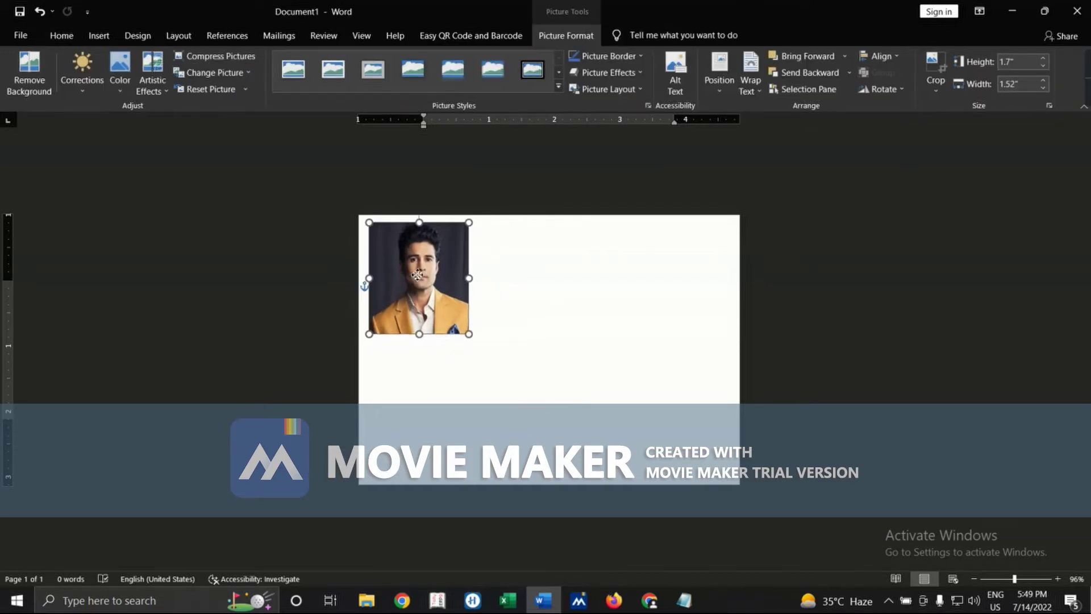
# Resize the photo to about 1.41" wide by 1.68" tall
pyautogui.moveTo(472, 342)
pyautogui.mouseDown()
pyautogui.moveTo(493, 366)
pyautogui.moveTo(431, 338)
pyautogui.mouseUp()
pyautogui.moveTo(491, 280); pyautogui.dragTo(471, 279)
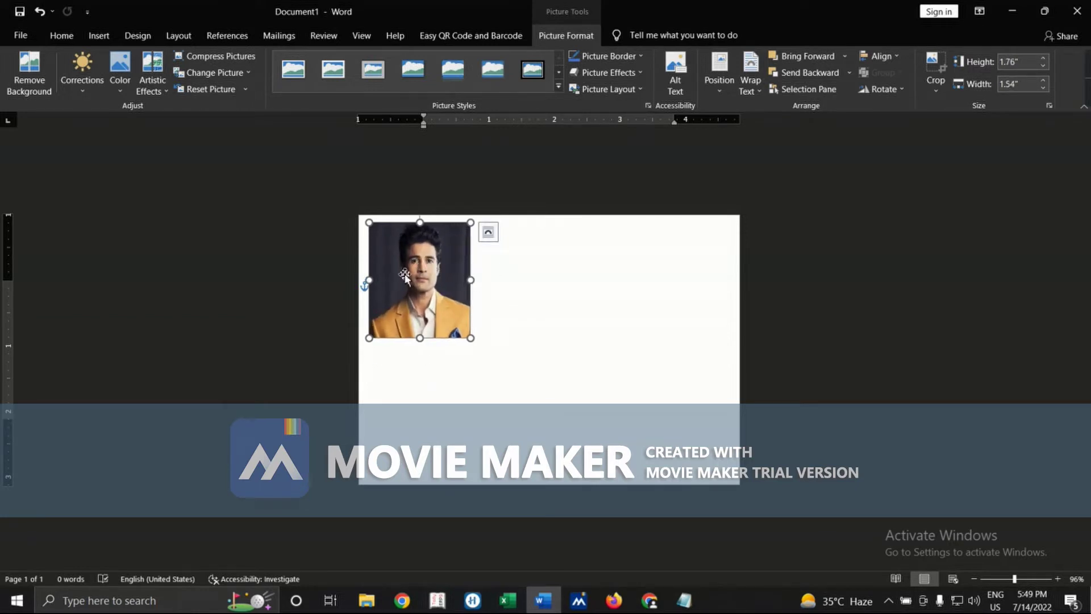
pyautogui.moveTo(472, 339); pyautogui.dragTo(462, 331)
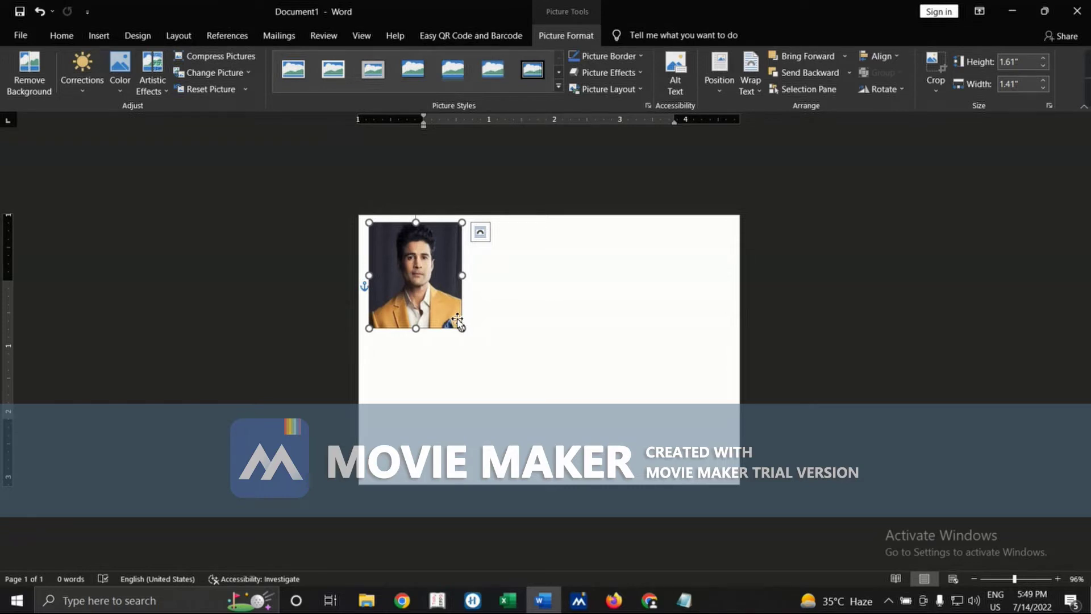
pyautogui.moveTo(415, 328); pyautogui.dragTo(415, 332)
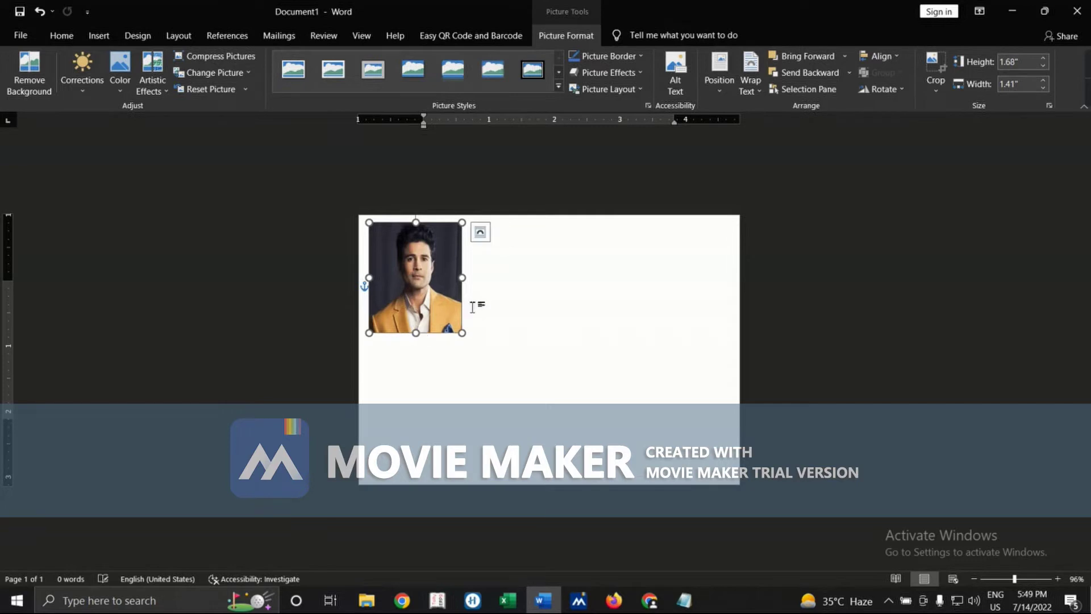
pyautogui.click(478, 305)
pyautogui.click(435, 299)
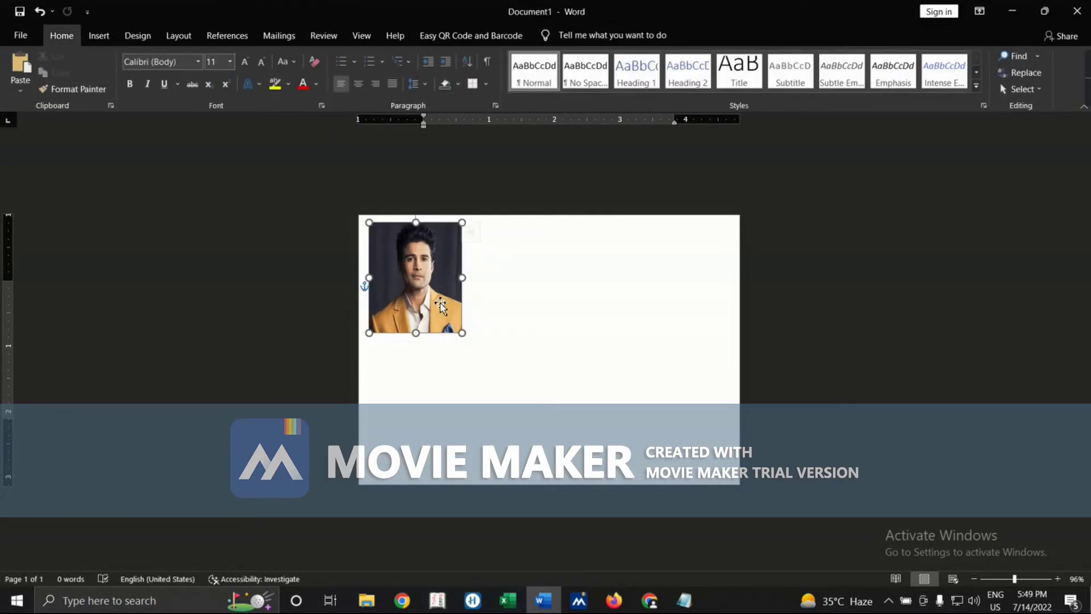
# Make the photo 1.74" tall and set its picture border weight
pyautogui.moveTo(435, 299); pyautogui.dragTo(430, 299)
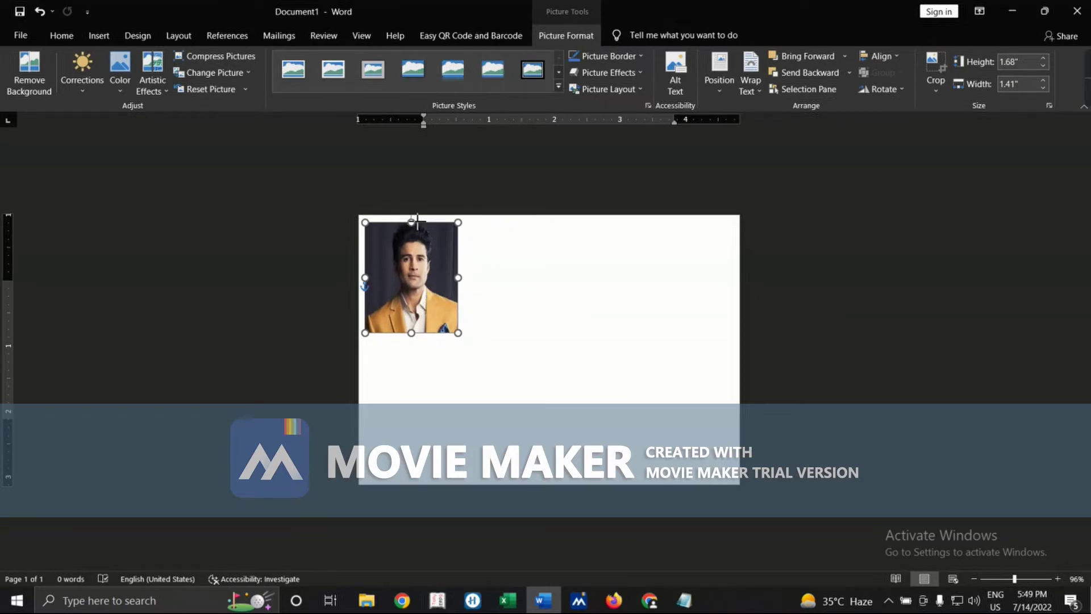
pyautogui.moveTo(418, 222); pyautogui.dragTo(418, 217)
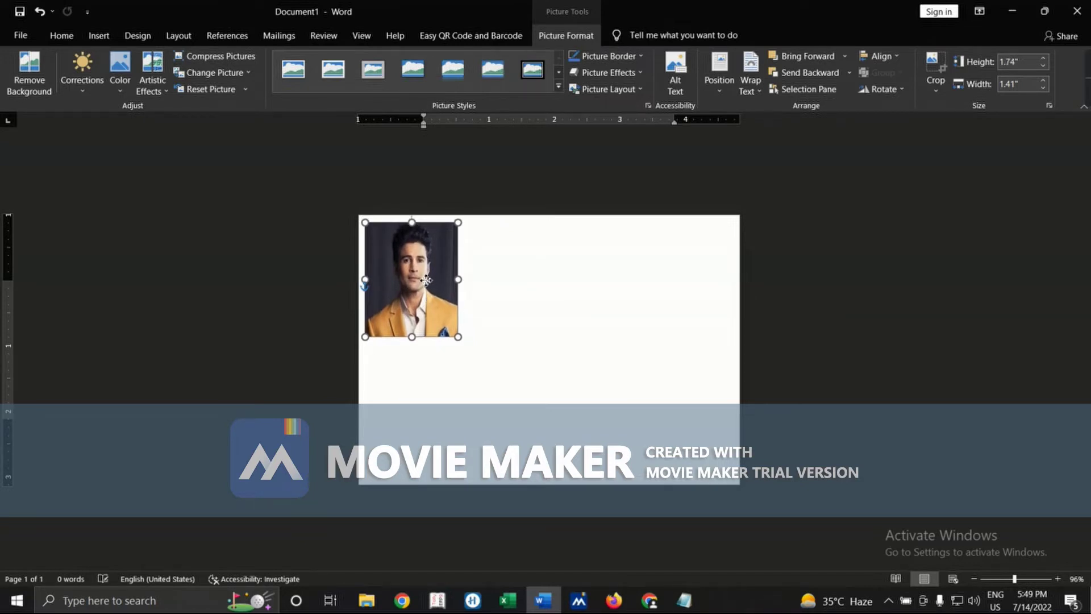
pyautogui.click(601, 59)
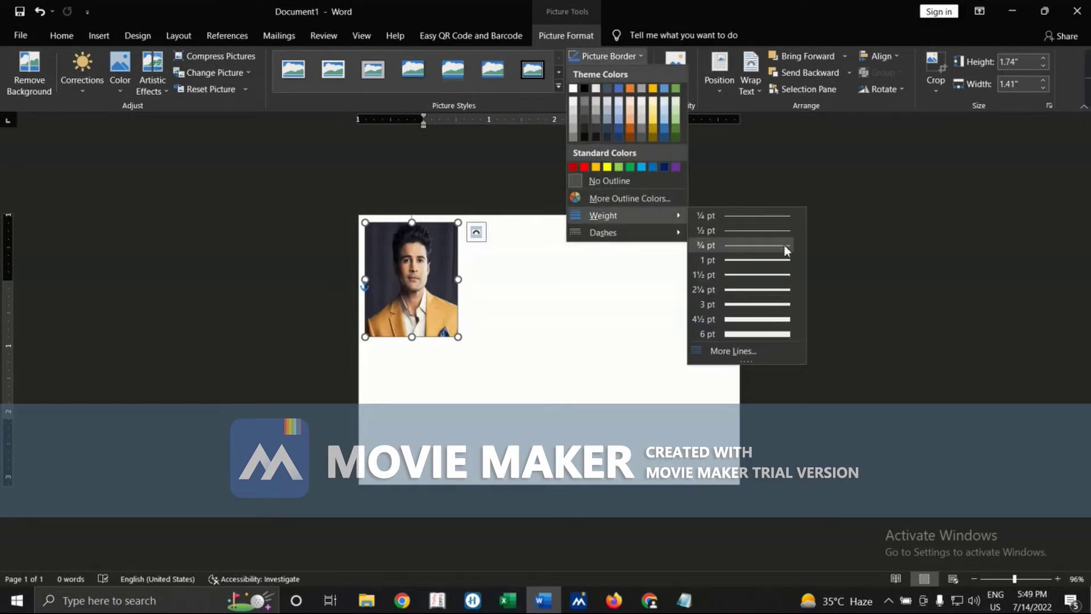
pyautogui.click(780, 251)
pyautogui.click(507, 330)
# Copy the photo and paste, then undo the stray pasted text
pyautogui.rightClick(398, 301)
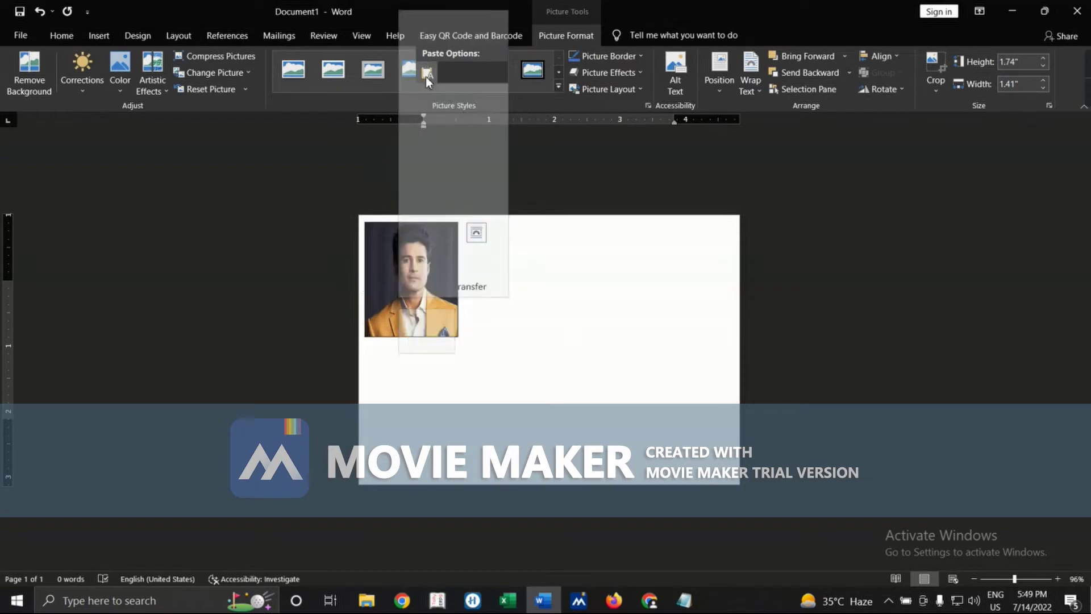
pyautogui.click(578, 311)
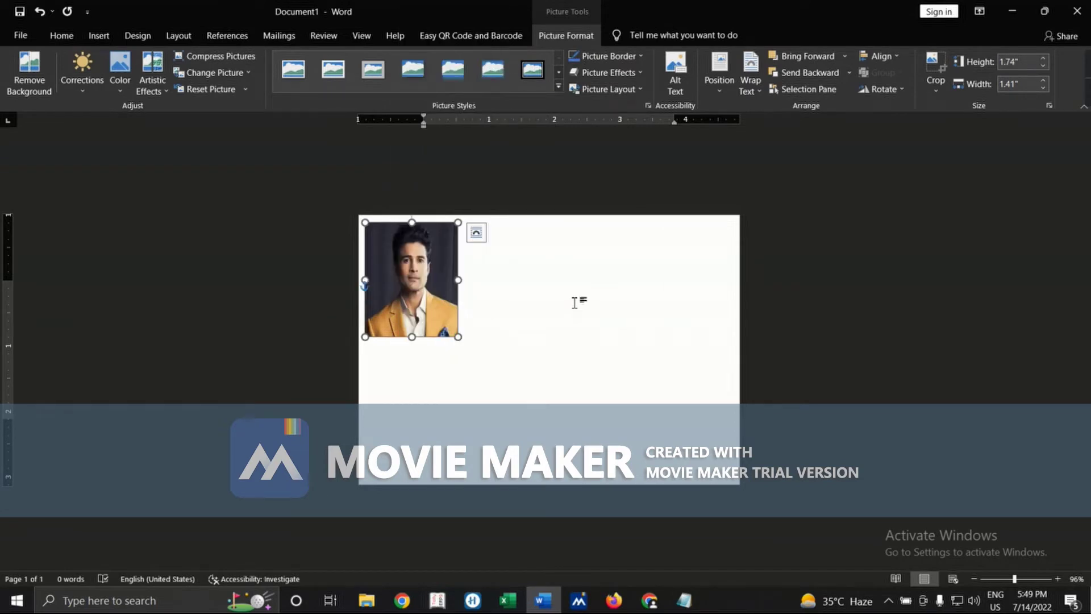
pyautogui.hotkey('ctrl', 'v')
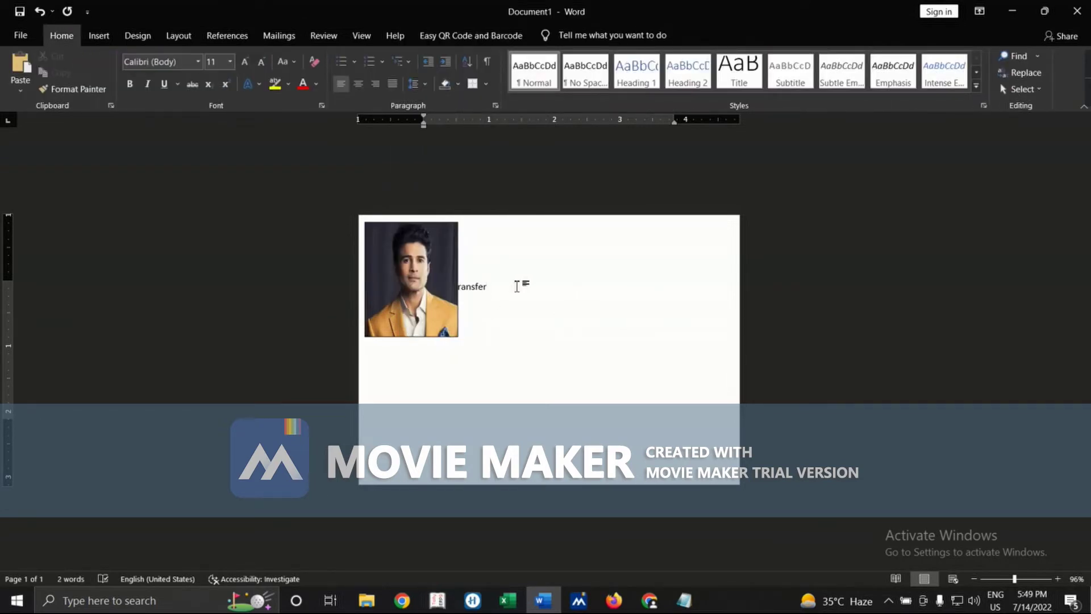
pyautogui.hotkey('ctrl', 'z')
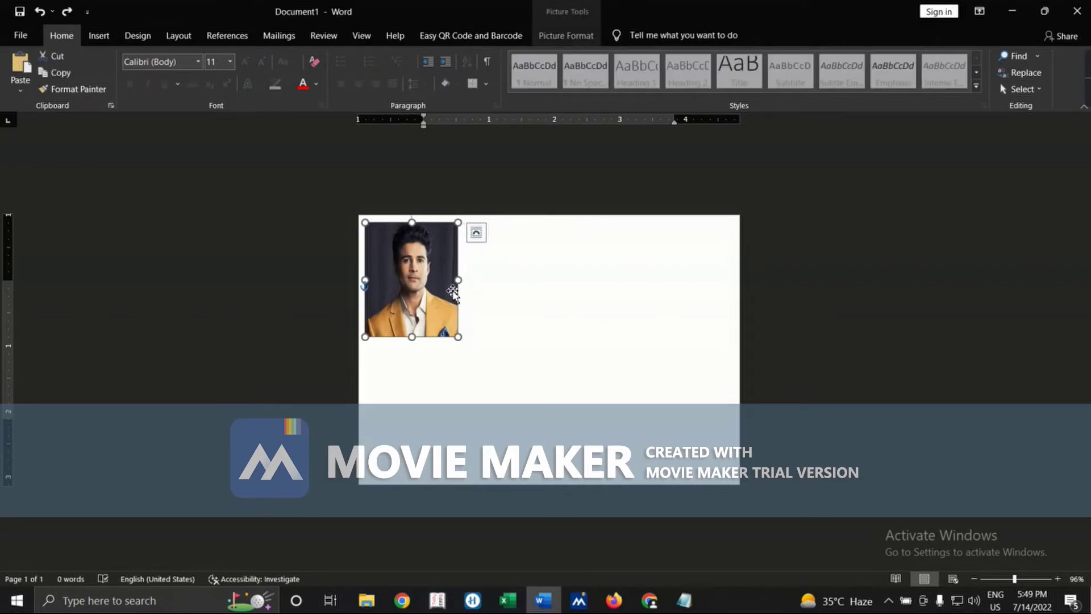
# Paste duplicates of the photo and arrange them across the top of the page
pyautogui.rightClick(453, 292)
pyautogui.click(487, 314)
pyautogui.hotkey('ctrl', 'v')
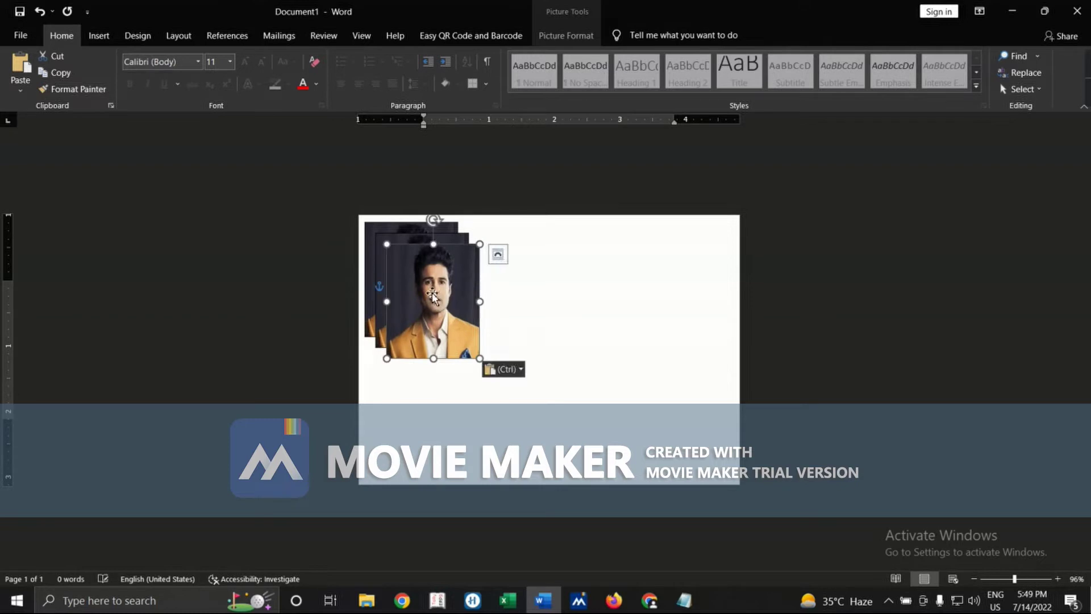
pyautogui.moveTo(448, 294); pyautogui.dragTo(682, 275)
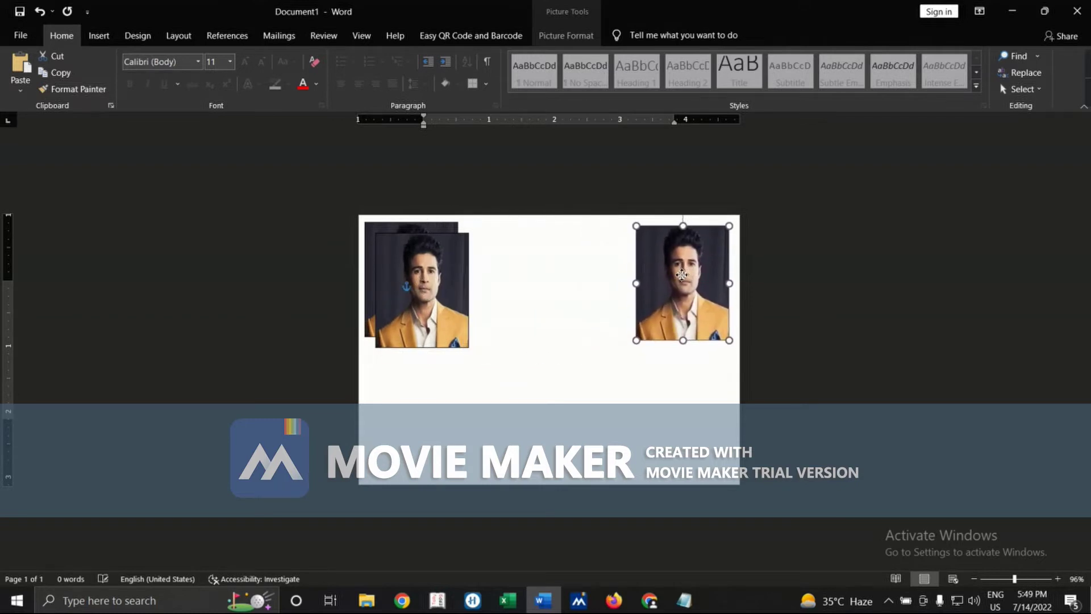
pyautogui.moveTo(454, 275); pyautogui.dragTo(614, 268)
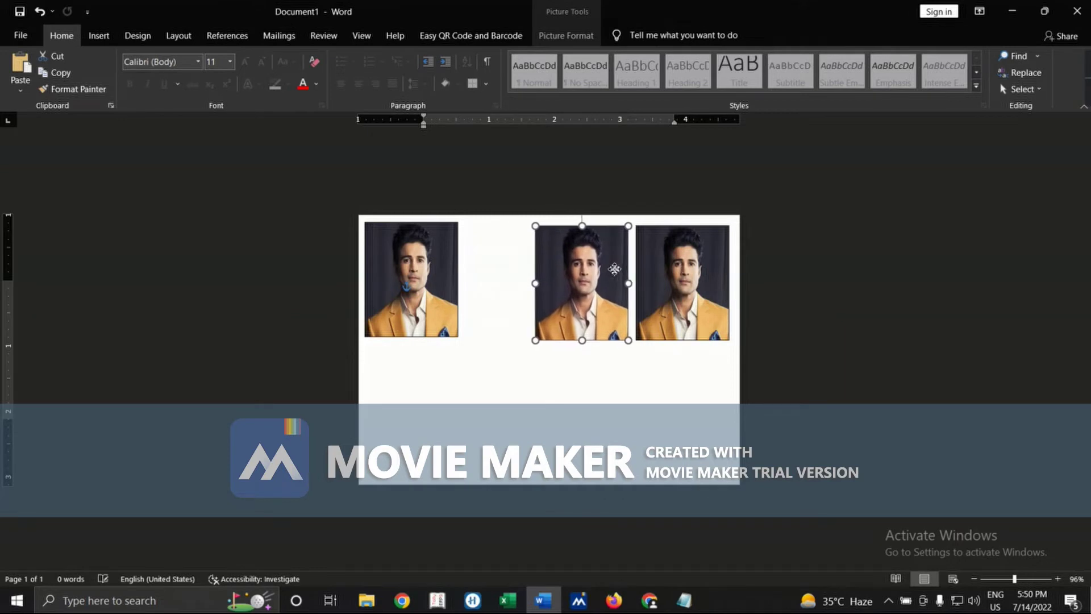
pyautogui.moveTo(707, 278); pyautogui.dragTo(710, 277)
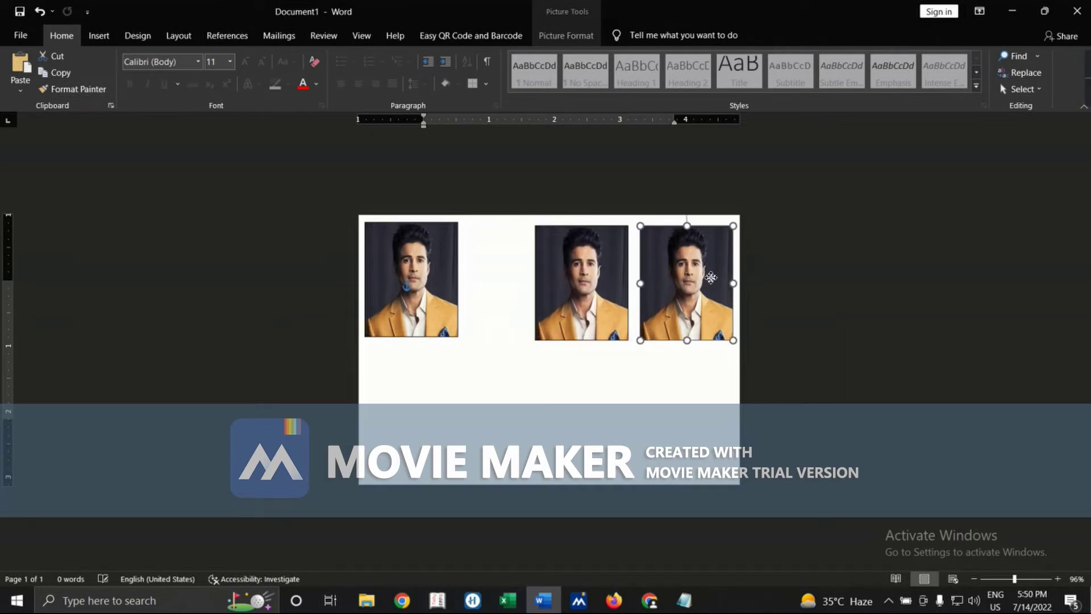
pyautogui.moveTo(612, 280); pyautogui.dragTo(617, 281)
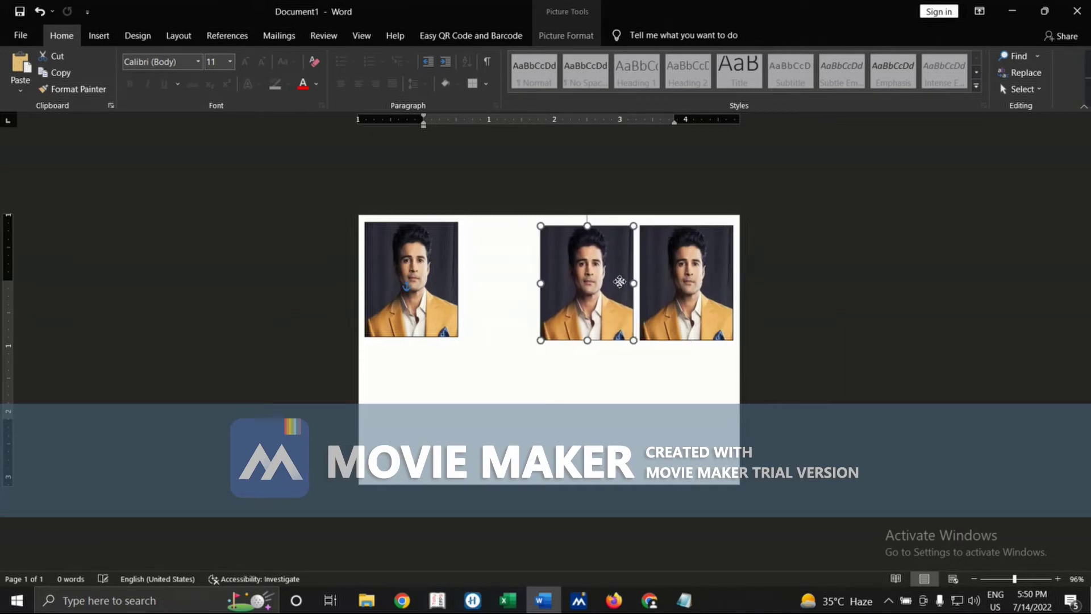
pyautogui.moveTo(433, 277); pyautogui.dragTo(507, 280)
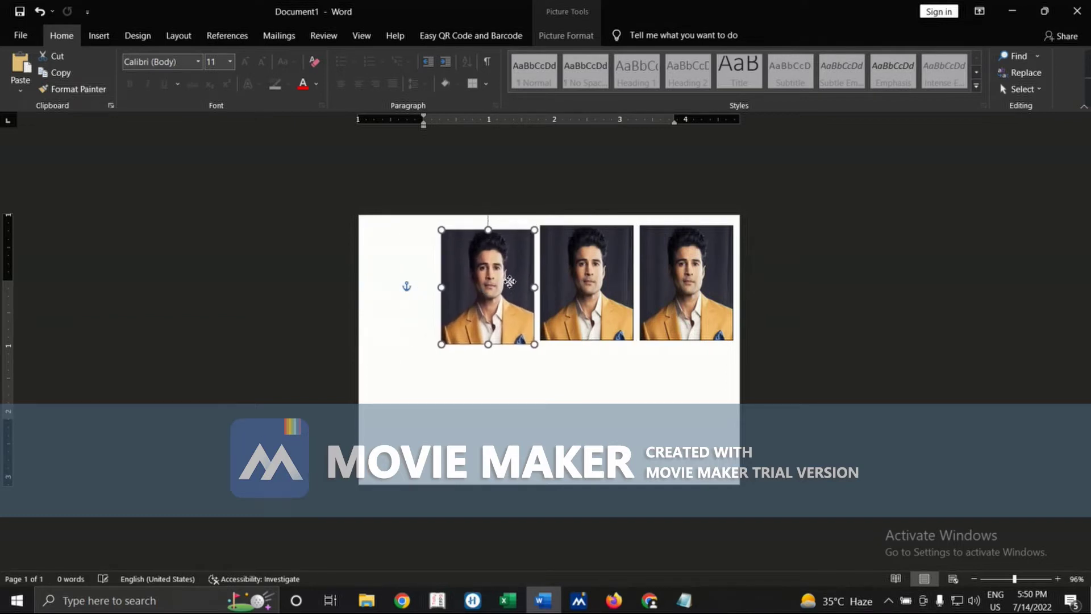
pyautogui.moveTo(508, 279); pyautogui.dragTo(435, 282)
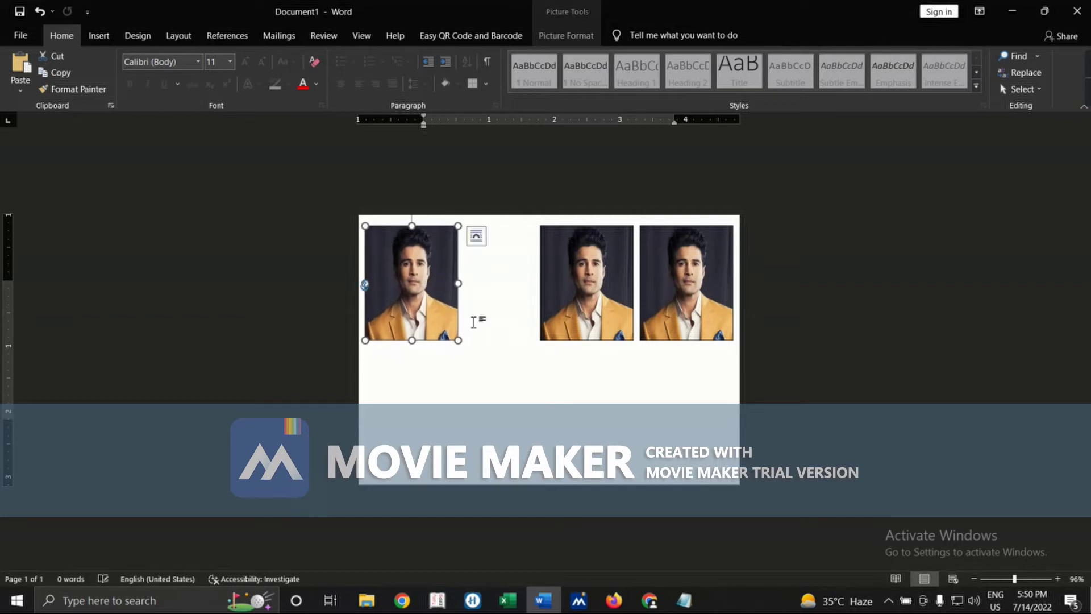
pyautogui.moveTo(425, 314); pyautogui.dragTo(505, 297)
pyautogui.moveTo(408, 293); pyautogui.dragTo(402, 296)
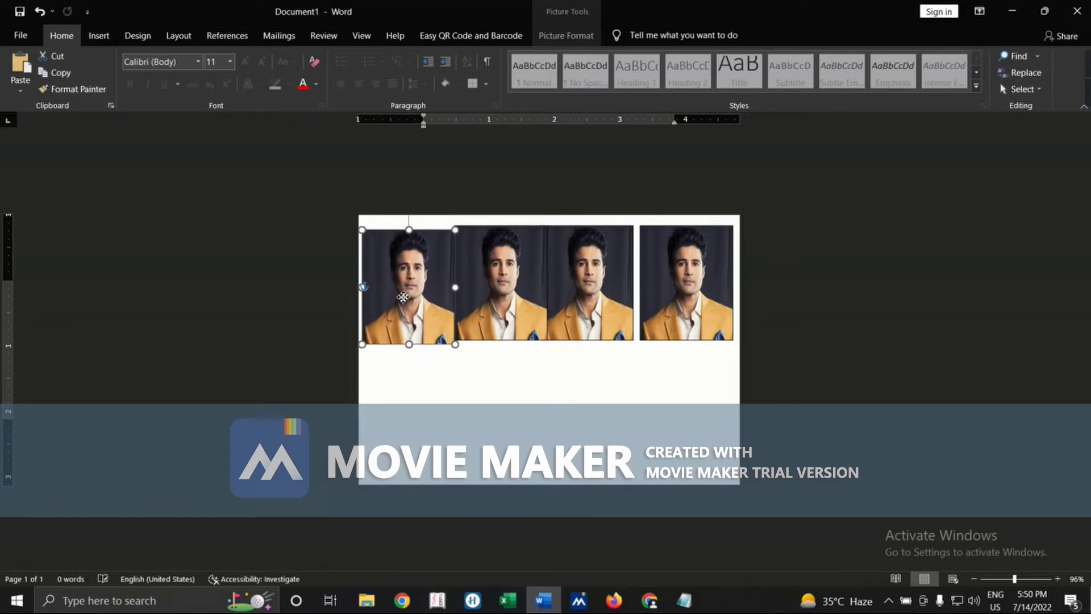
# Delete the extra copies, leaving one photo, and shrink it slightly
pyautogui.click(489, 293)
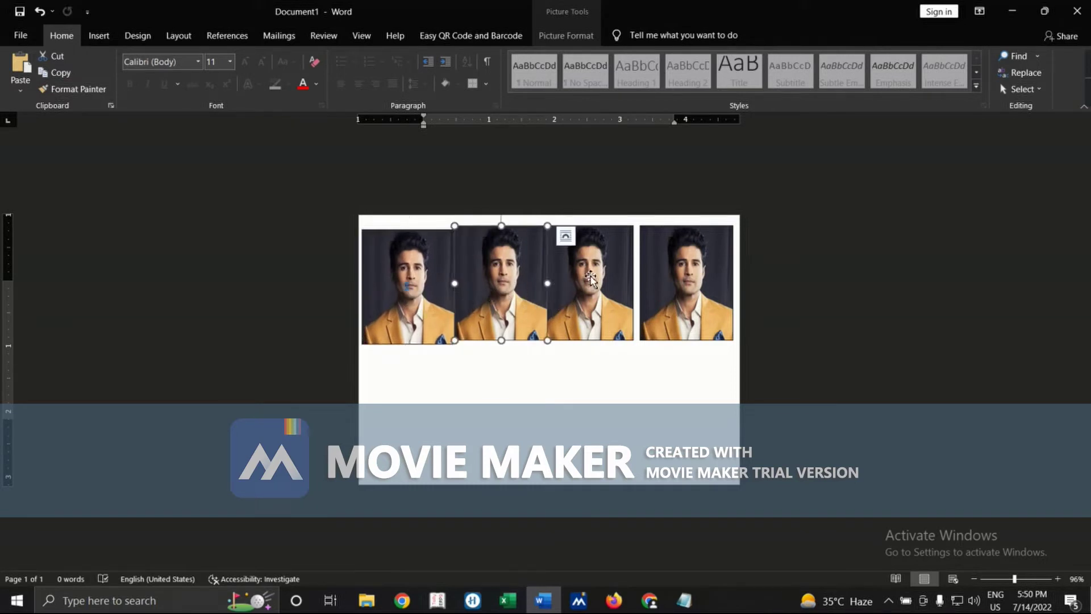
pyautogui.moveTo(602, 279); pyautogui.dragTo(605, 280)
pyautogui.click(697, 291)
pyautogui.click(602, 304)
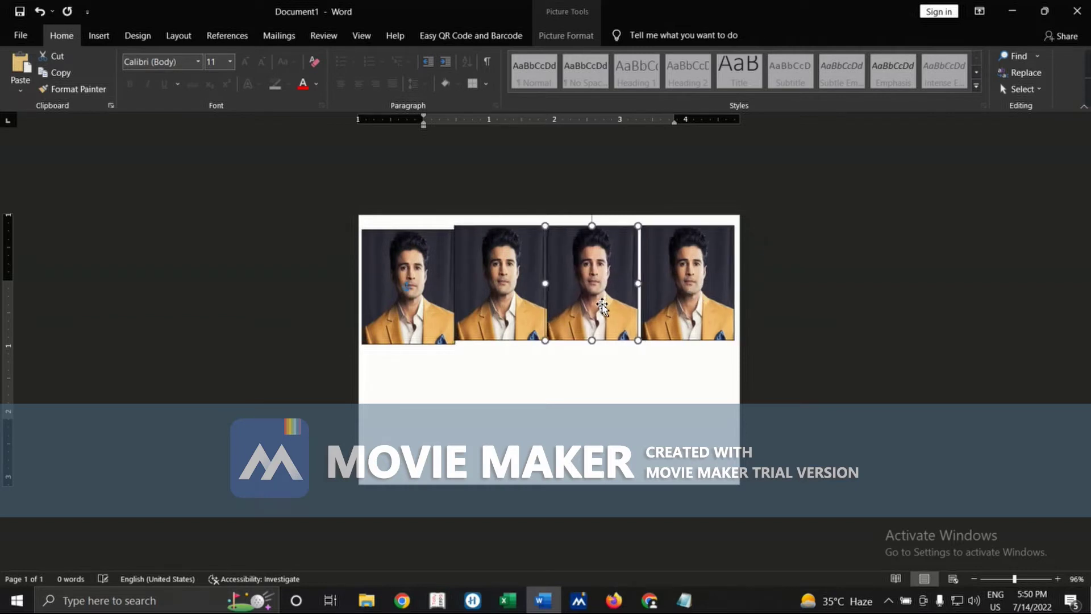
pyautogui.click(499, 290)
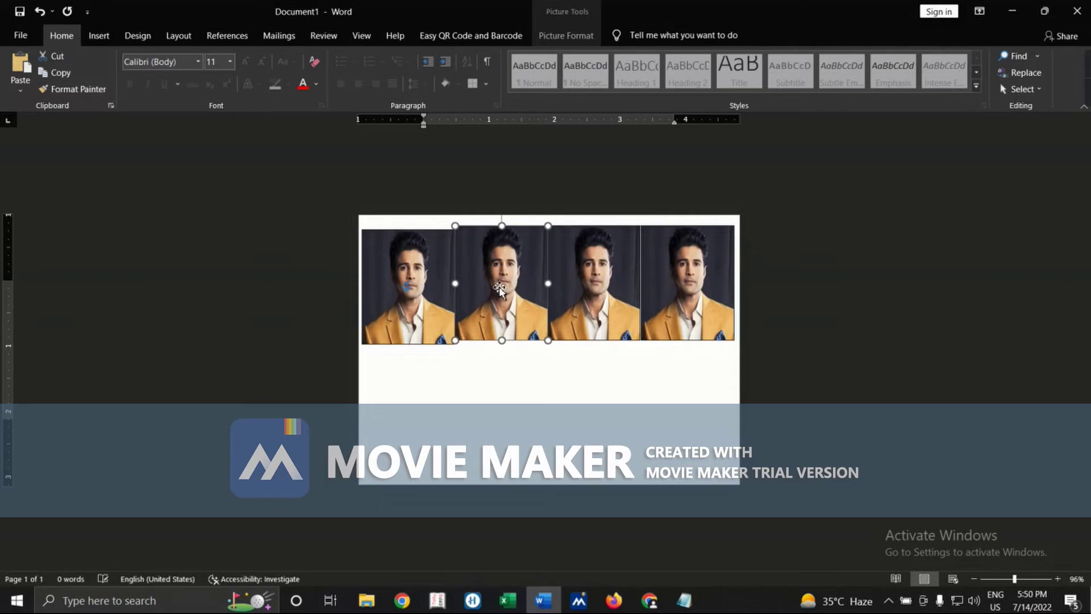
pyautogui.click(703, 405)
pyautogui.click(731, 282)
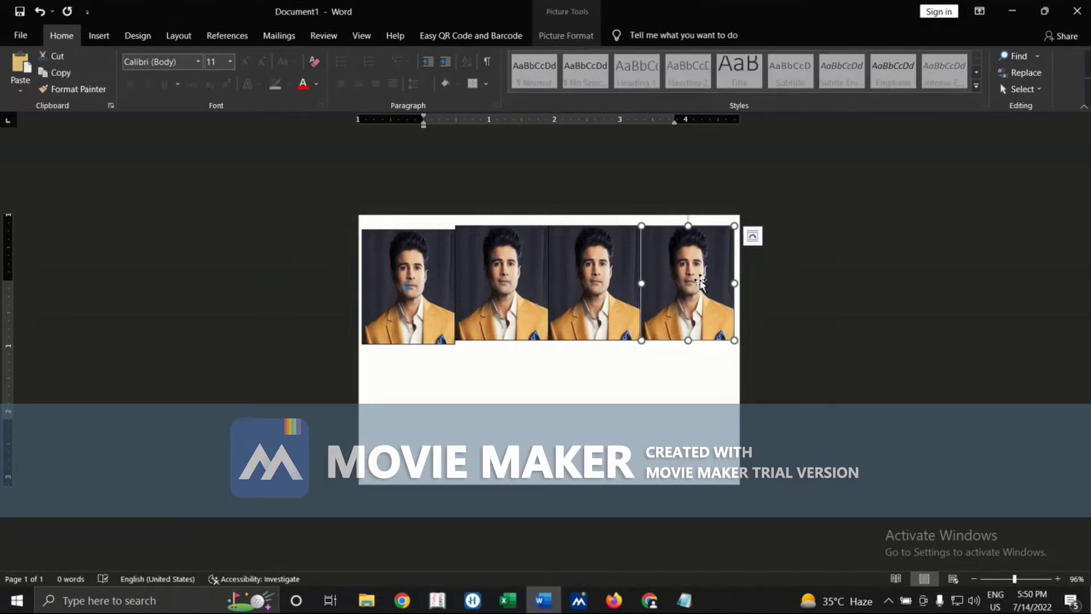
pyautogui.press('BackSpace')
pyautogui.press('BackSpace')
pyautogui.click(543, 300)
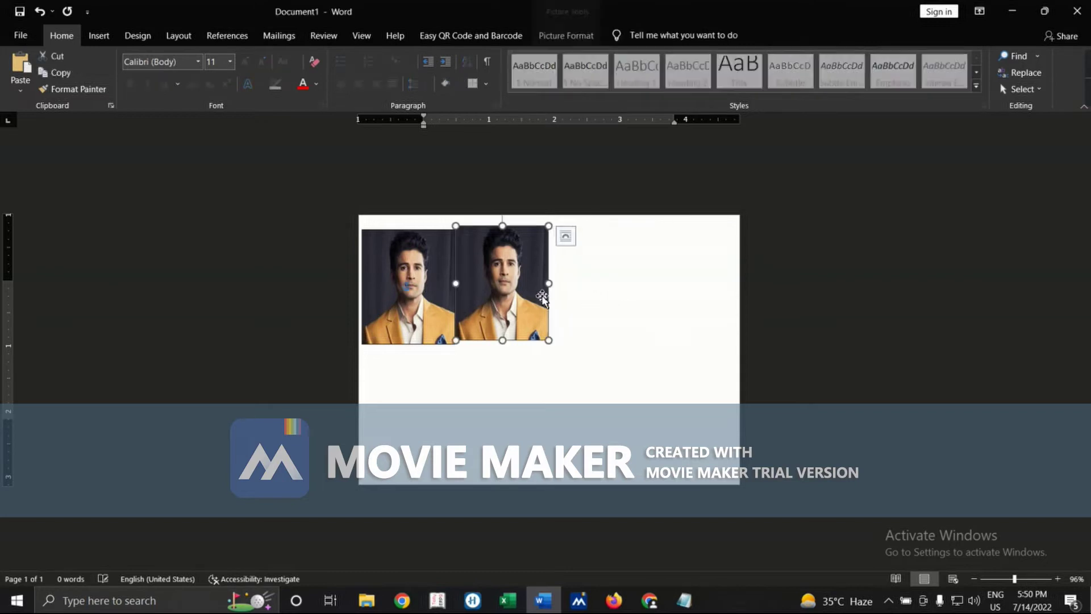
pyautogui.press('BackSpace')
pyautogui.click(446, 338)
pyautogui.moveTo(455, 344); pyautogui.dragTo(437, 322)
pyautogui.moveTo(409, 286); pyautogui.dragTo(417, 292)
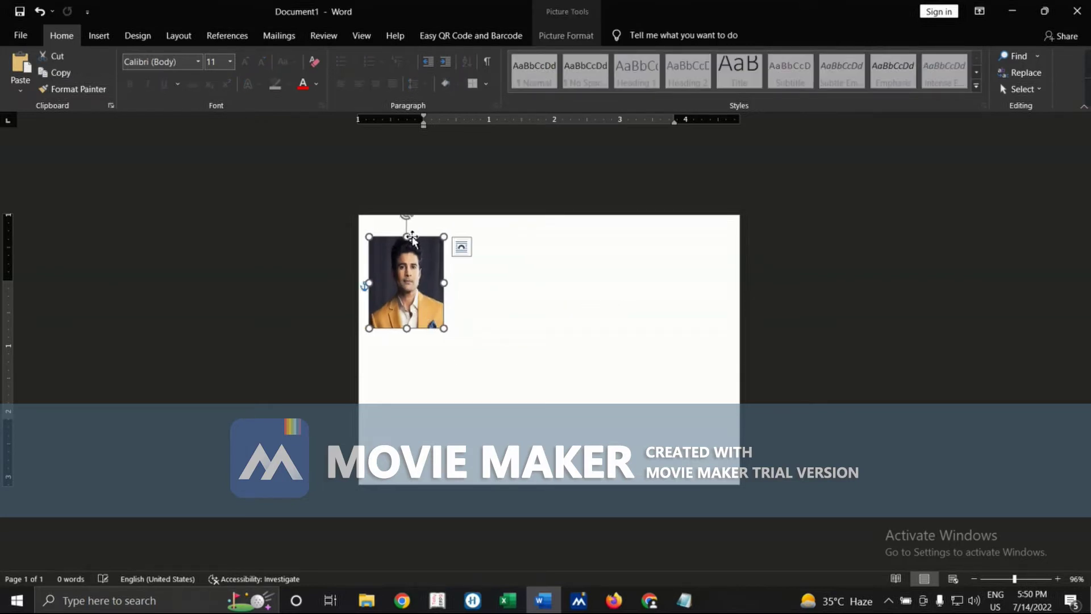
pyautogui.moveTo(408, 236); pyautogui.dragTo(409, 231)
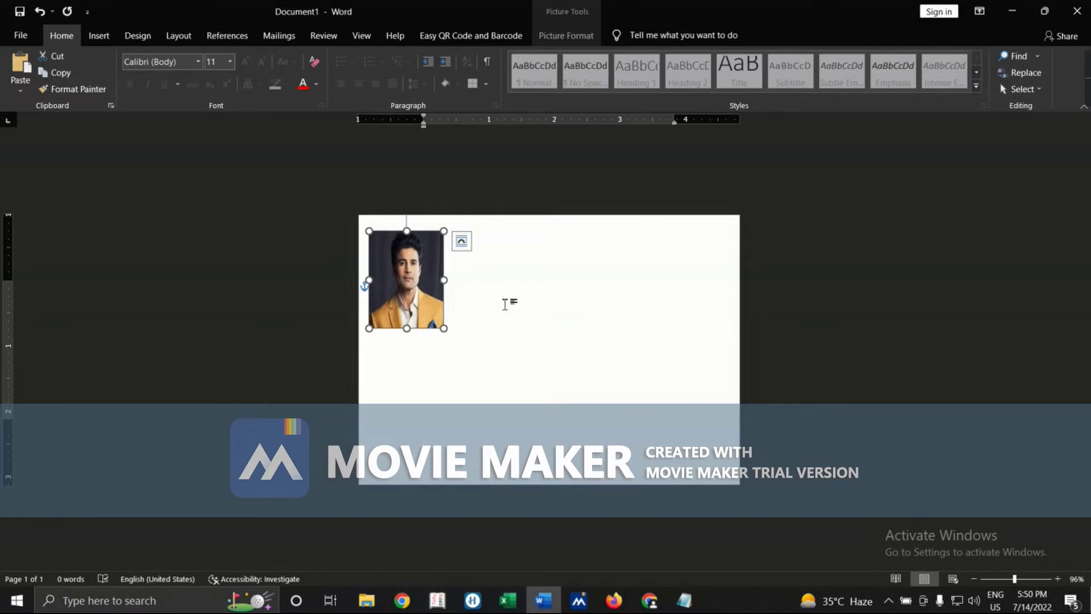
# Paste copies to form a four-photo top row, with one placed below the rightmost
pyautogui.hotkey('ctrl', 'v')
pyautogui.hotkey('ctrl', 'v')
pyautogui.hotkey('ctrl', 'v')
pyautogui.hotkey('ctrl', 'v')
pyautogui.moveTo(500, 313)
pyautogui.mouseDown()
pyautogui.moveTo(750, 271)
pyautogui.moveTo(706, 281)
pyautogui.mouseUp()
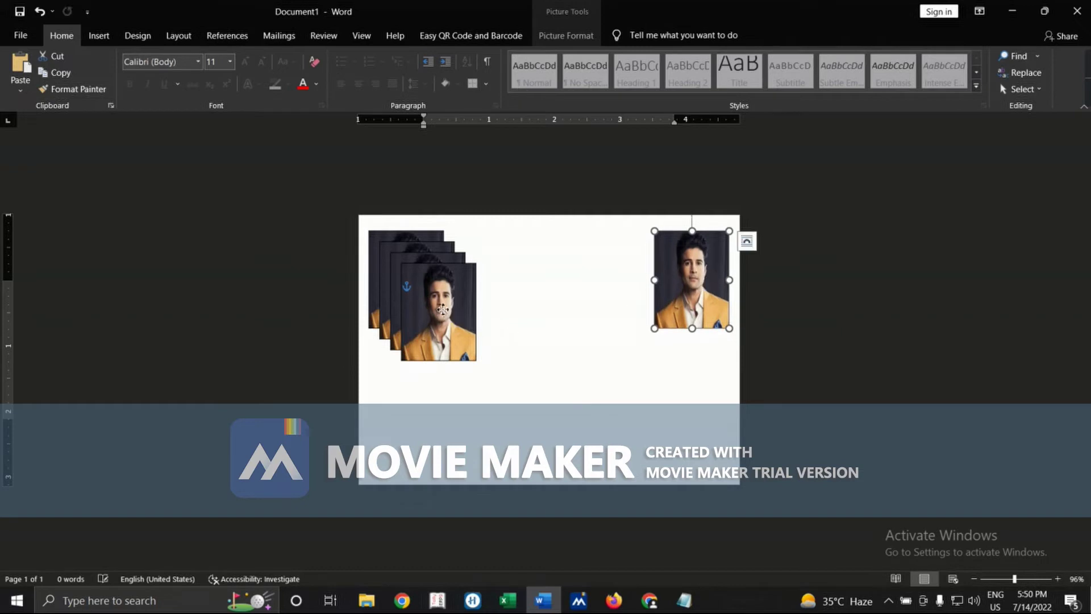
pyautogui.moveTo(442, 309); pyautogui.dragTo(602, 280)
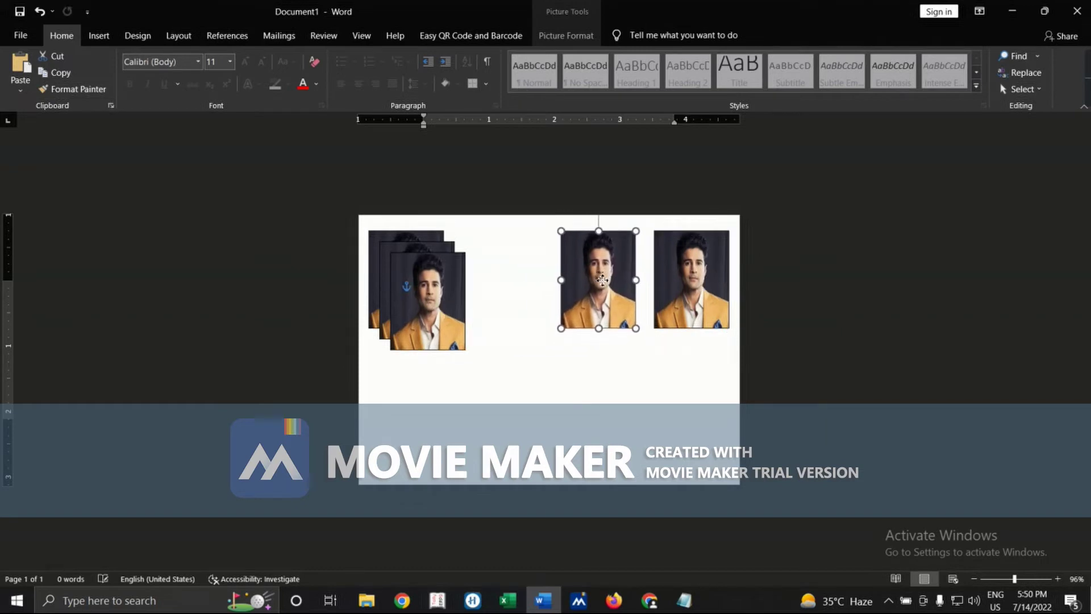
pyautogui.moveTo(453, 307); pyautogui.dragTo(524, 286)
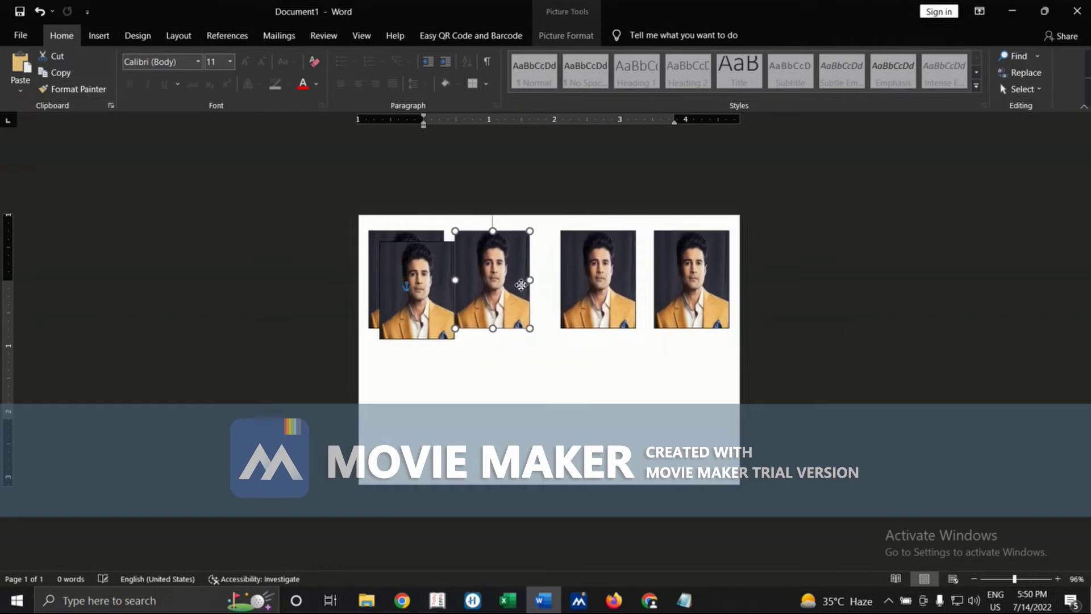
pyautogui.moveTo(423, 327)
pyautogui.mouseDown()
pyautogui.moveTo(693, 443)
pyautogui.moveTo(693, 427)
pyautogui.mouseUp()
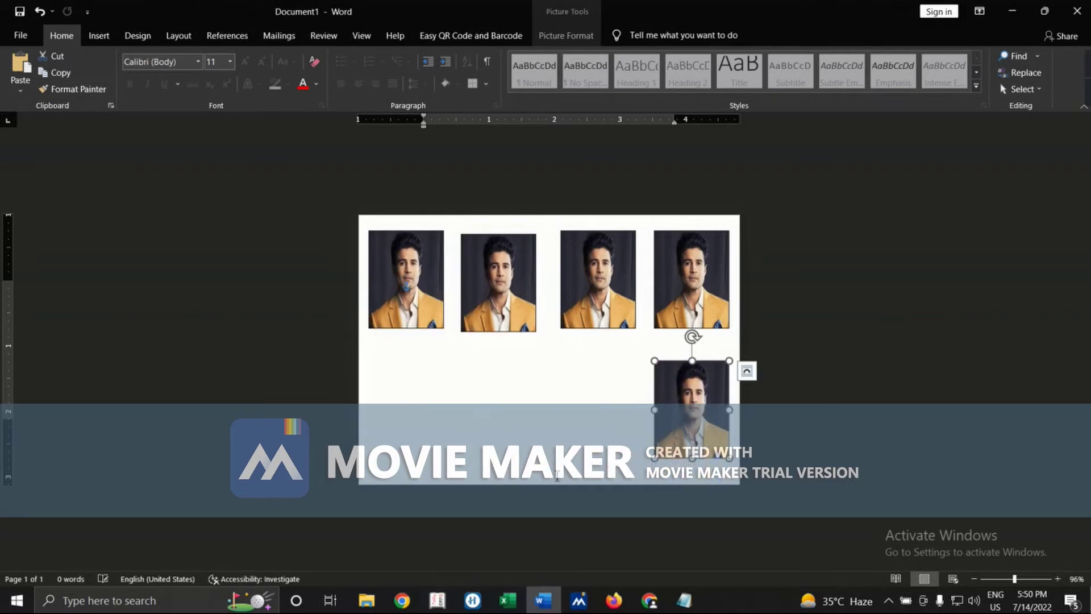
# Paste more copies under the first three top-row photos, nudging the lower-left one into line
pyautogui.hotkey('ctrl', 'v')
pyautogui.moveTo(702, 432); pyautogui.dragTo(598, 410)
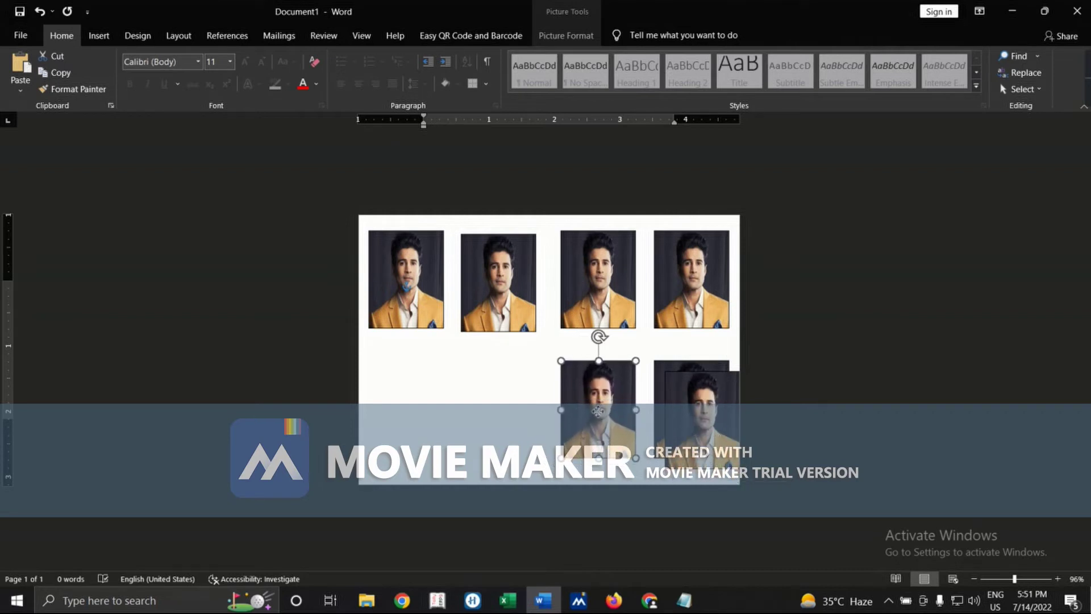
pyautogui.moveTo(704, 417); pyautogui.dragTo(518, 425)
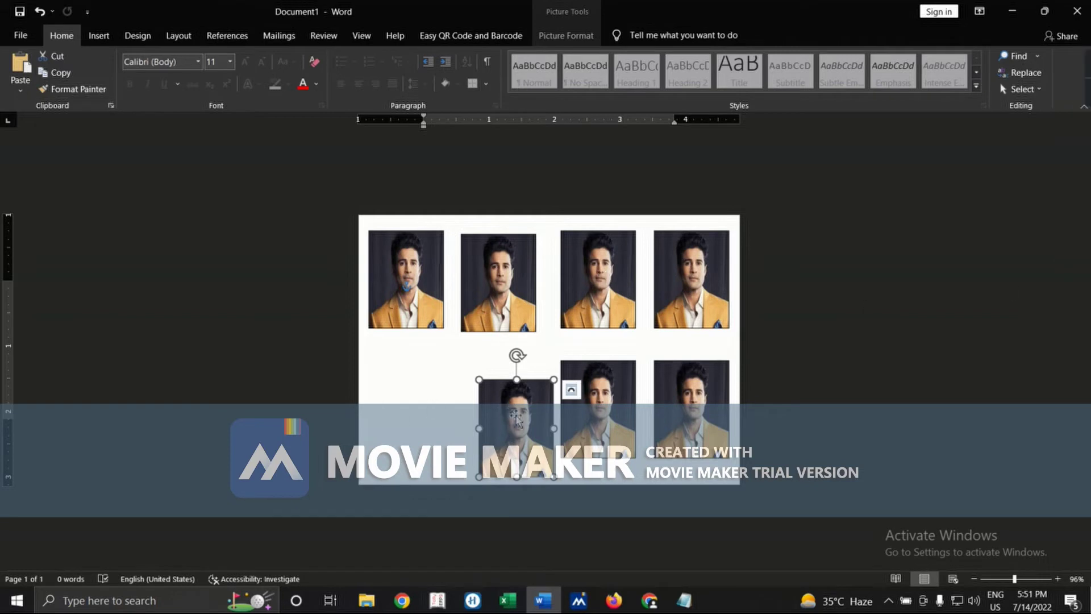
pyautogui.moveTo(509, 413); pyautogui.dragTo(500, 397)
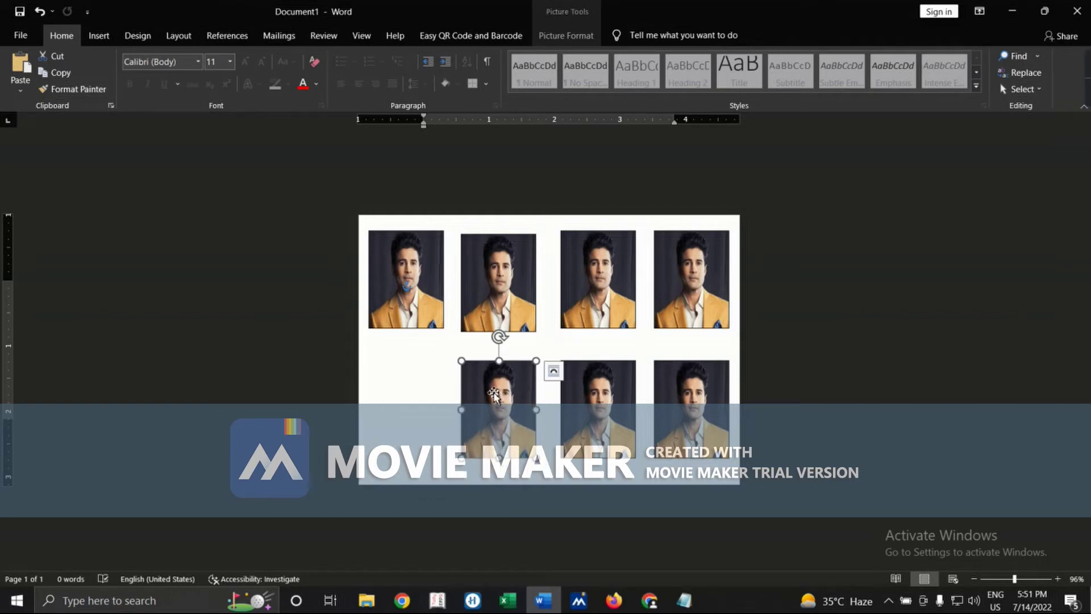
pyautogui.hotkey('ctrl', 'v')
pyautogui.moveTo(510, 400); pyautogui.dragTo(414, 390)
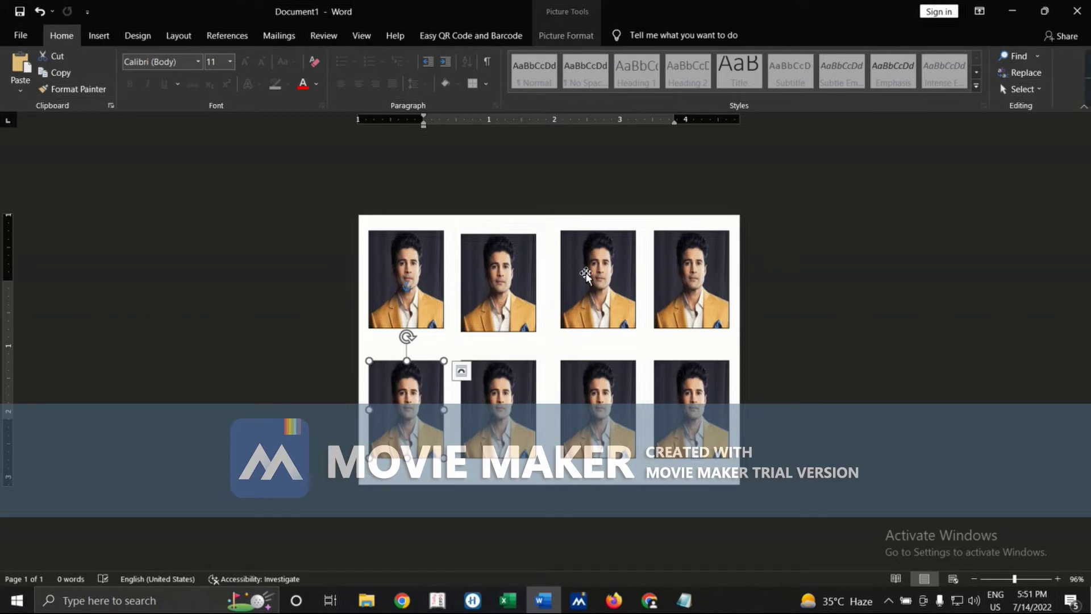
pyautogui.press('Up')
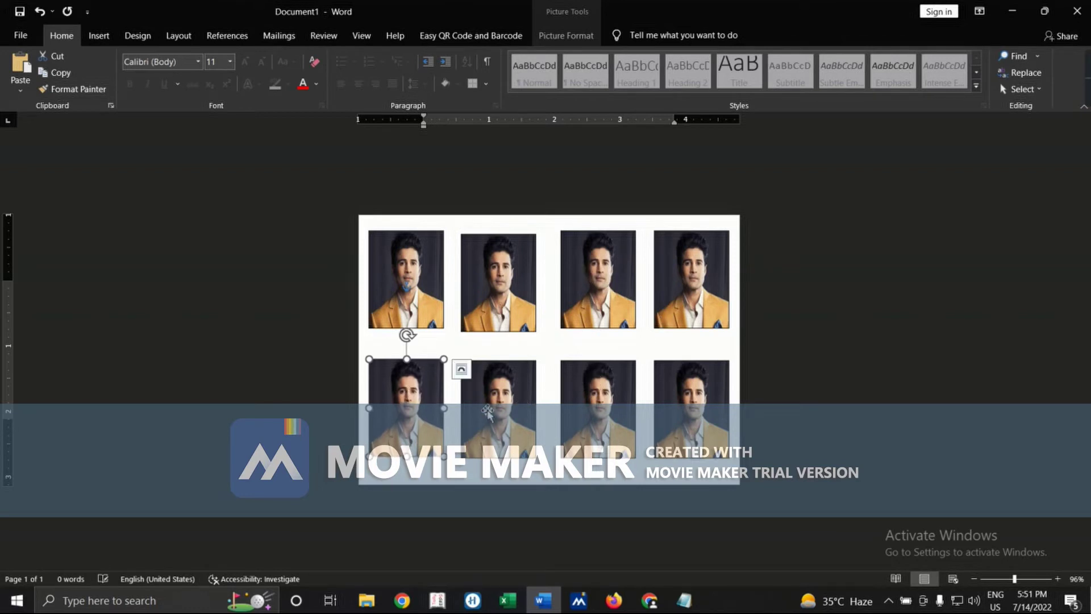
pyautogui.press('Right')
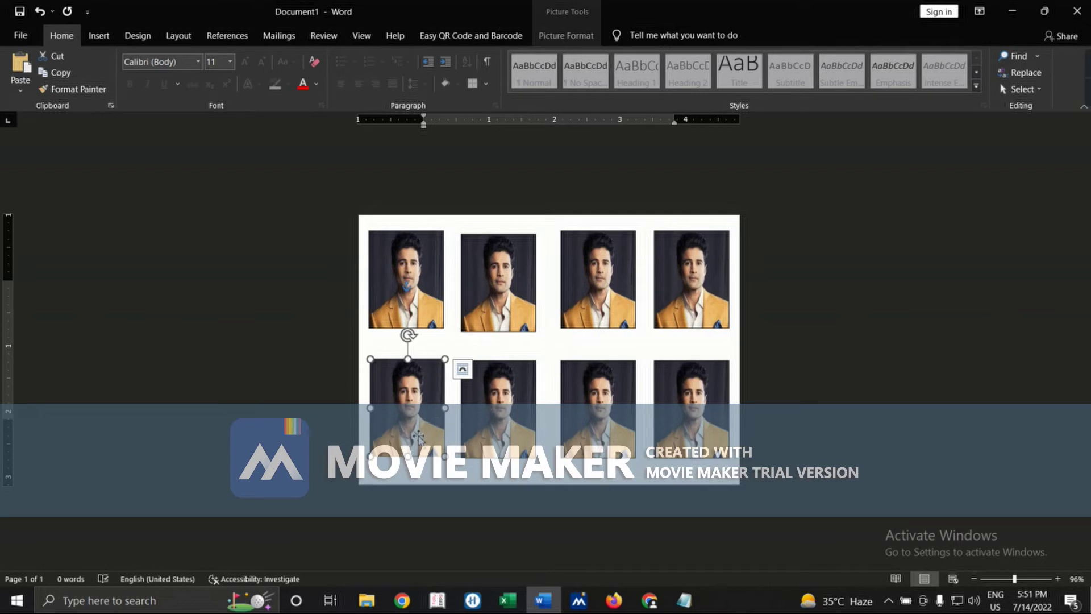
pyautogui.press('Down')
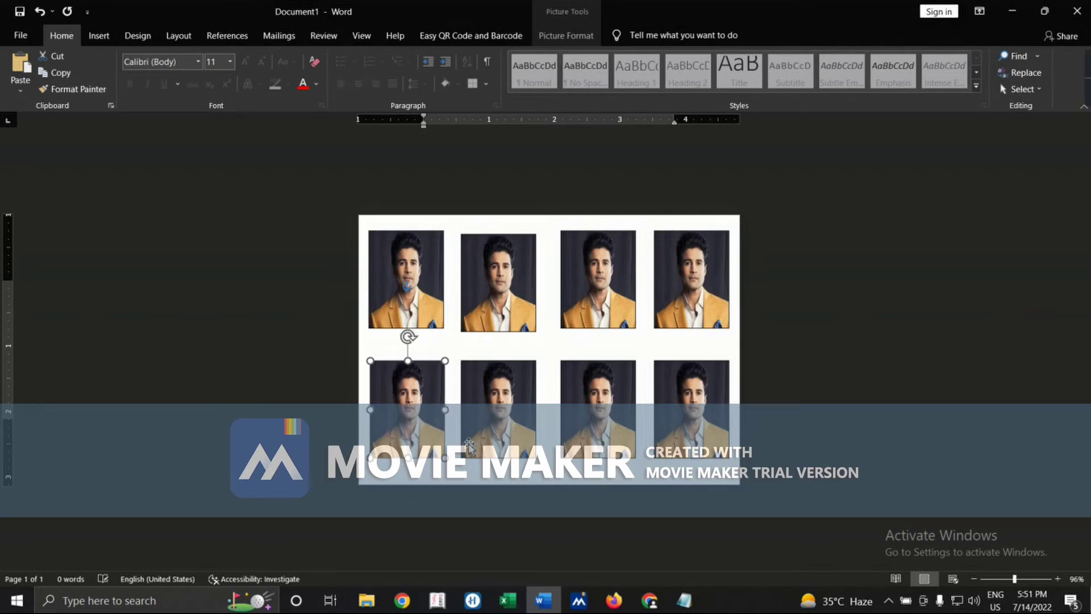
pyautogui.click(495, 427)
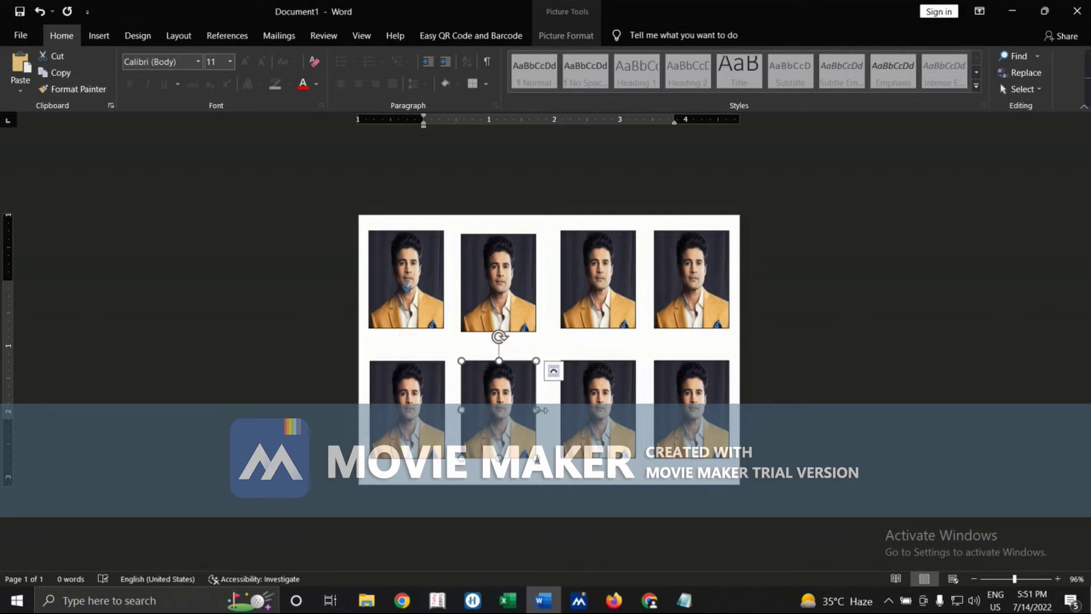
# Nudge the bottom-row left, second and third photos to even their spacing
pyautogui.moveTo(495, 427); pyautogui.dragTo(492, 427)
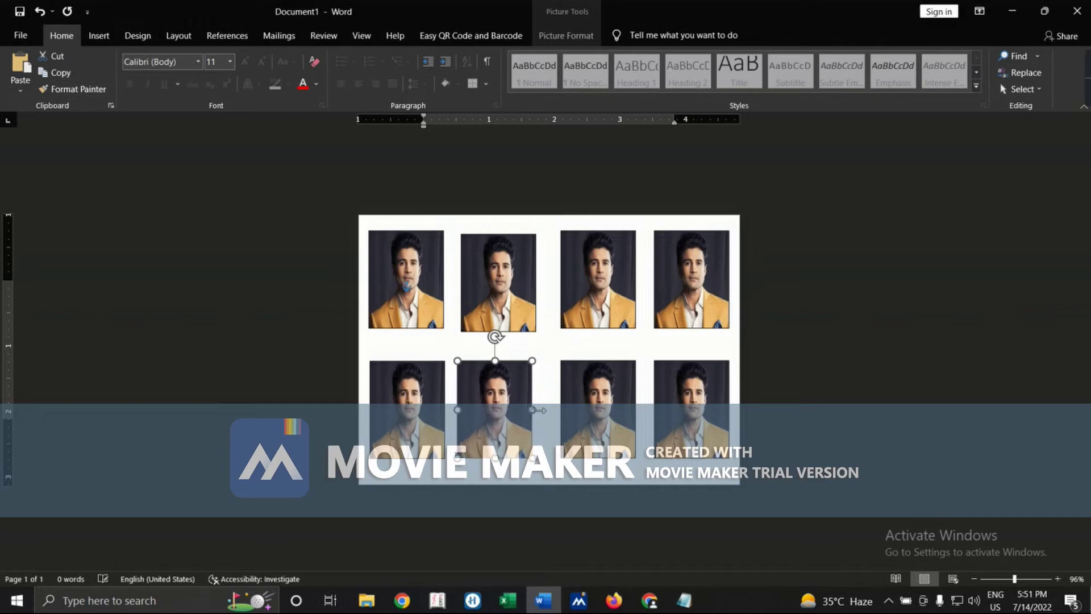
pyautogui.click(443, 403)
pyautogui.press('Right')
pyautogui.press('Right')
pyautogui.press('Right')
pyautogui.press('Right')
pyautogui.click(580, 418)
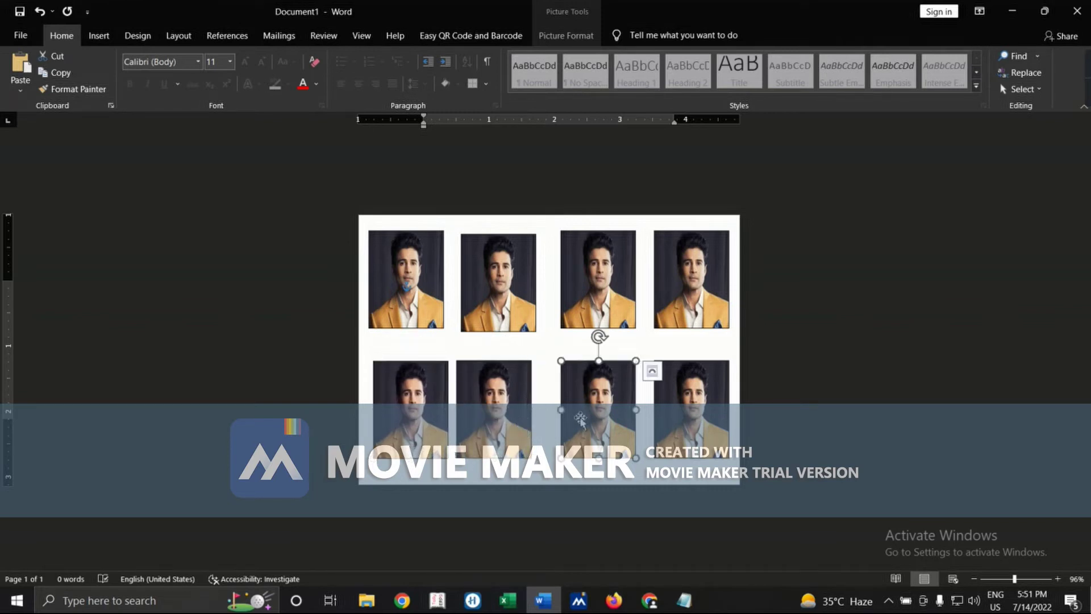
pyautogui.press('Left')
pyautogui.press('Left')
pyautogui.press('Left')
pyautogui.press('Left')
pyautogui.press('Left')
pyautogui.press('Left')
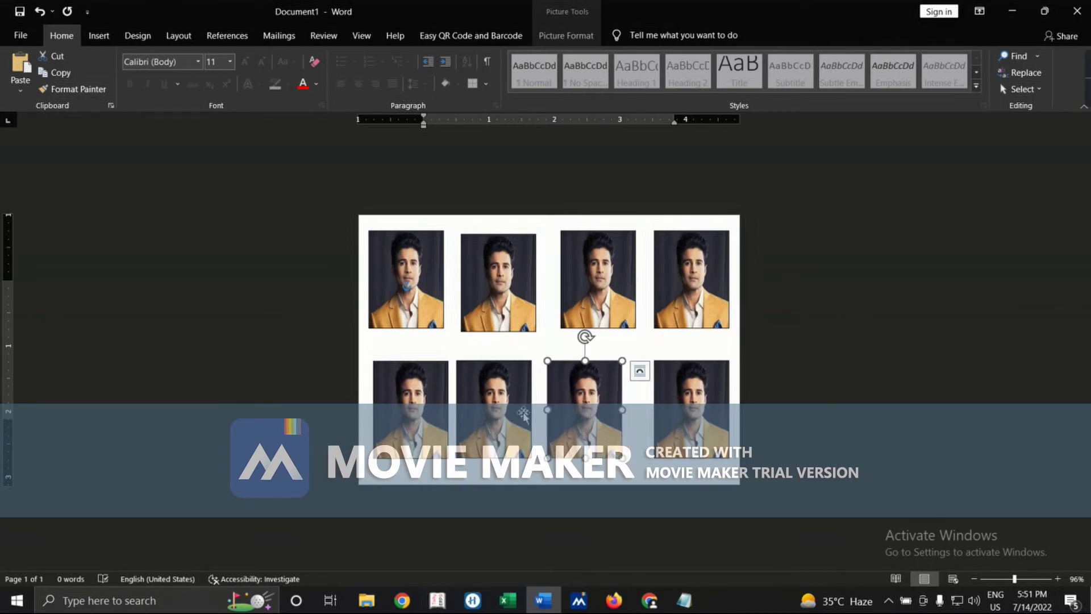
pyautogui.click(457, 421)
pyautogui.press('Right')
pyautogui.press('Right')
pyautogui.press('Right')
pyautogui.press('Right')
pyautogui.press('Right')
pyautogui.press('Right')
# Nudge the second and third top-row photos left and down to line up with the row below
pyautogui.click(487, 309)
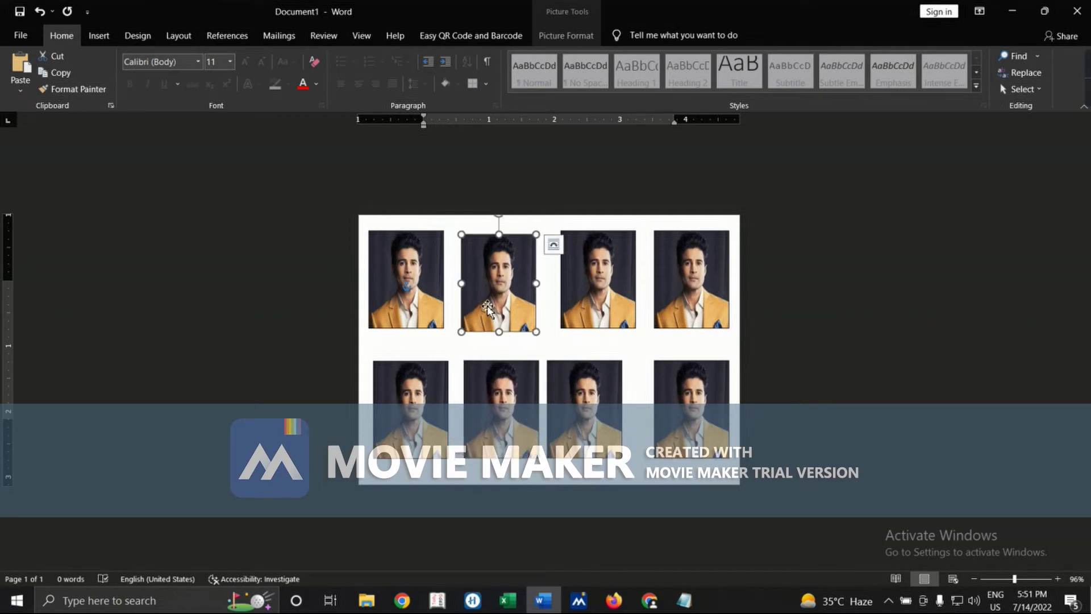
pyautogui.press('Right')
pyautogui.press('Right')
pyautogui.press('Right')
pyautogui.press('Right')
pyautogui.press('Right')
pyautogui.press('Right')
pyautogui.press('Right')
pyautogui.press('Left')
pyautogui.press('Left')
pyautogui.press('Left')
pyautogui.press('Left')
pyautogui.press('Left')
pyautogui.press('Down')
pyautogui.press('Down')
pyautogui.press('Down')
pyautogui.press('Down')
pyautogui.press('Down')
pyautogui.press('Down')
pyautogui.press('Down')
pyautogui.press('Down')
pyautogui.press('Down')
pyautogui.press('Down')
pyautogui.press('Down')
pyautogui.press('Down')
pyautogui.press('Down')
pyautogui.press('Down')
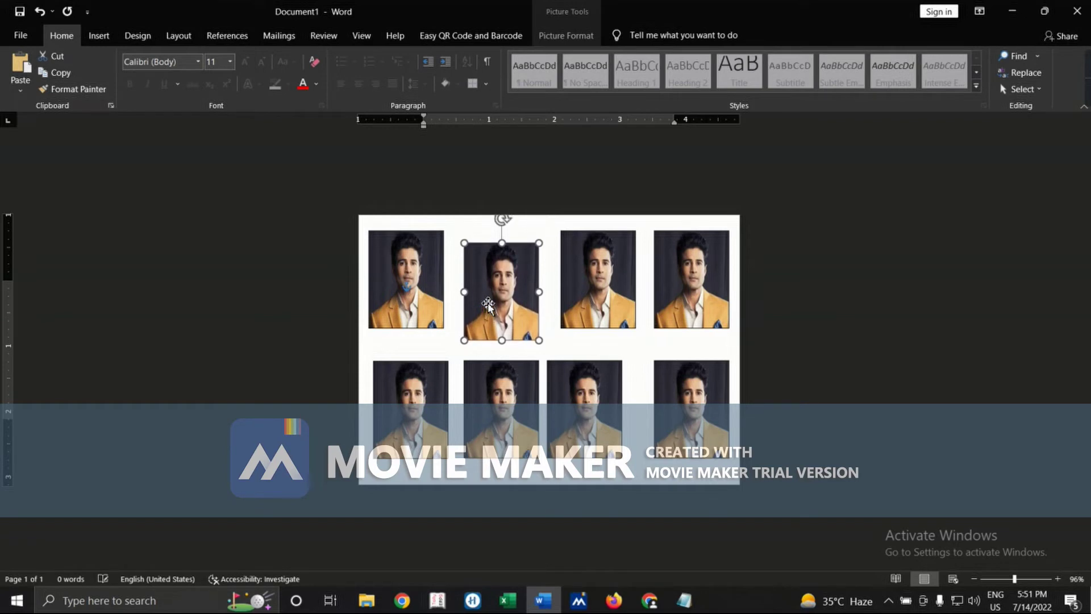
pyautogui.press('Left')
pyautogui.press('Left')
pyautogui.click(563, 301)
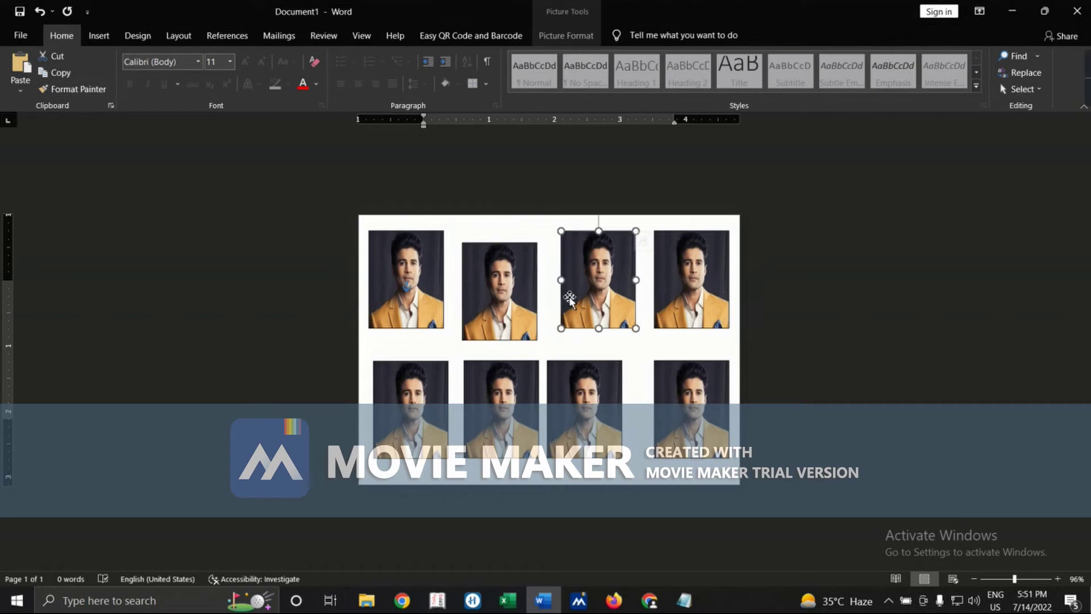
pyautogui.press('Left')
pyautogui.press('Left')
pyautogui.press('Left')
pyautogui.press('Left')
pyautogui.press('Left')
pyautogui.press('Down')
pyautogui.press('Left')
pyautogui.press('Down')
pyautogui.press('Down')
pyautogui.press('Down')
pyautogui.press('Down')
pyautogui.press('Left')
pyautogui.press('Left')
pyautogui.press('Left')
pyautogui.press('Left')
pyautogui.press('Left')
pyautogui.press('Left')
pyautogui.press('Left')
pyautogui.press('Left')
pyautogui.press('Left')
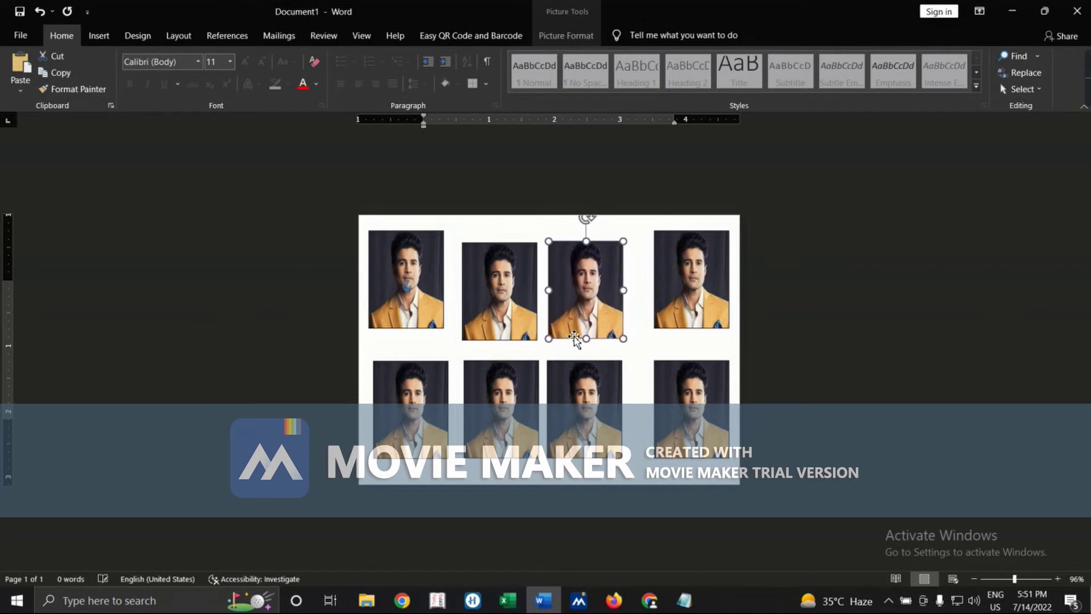
pyautogui.press('Down')
pyautogui.press('Down')
pyautogui.press('Left')
pyautogui.press('Left')
# Align the top-right and bottom-right photos with the rest of their rows
pyautogui.click(680, 303)
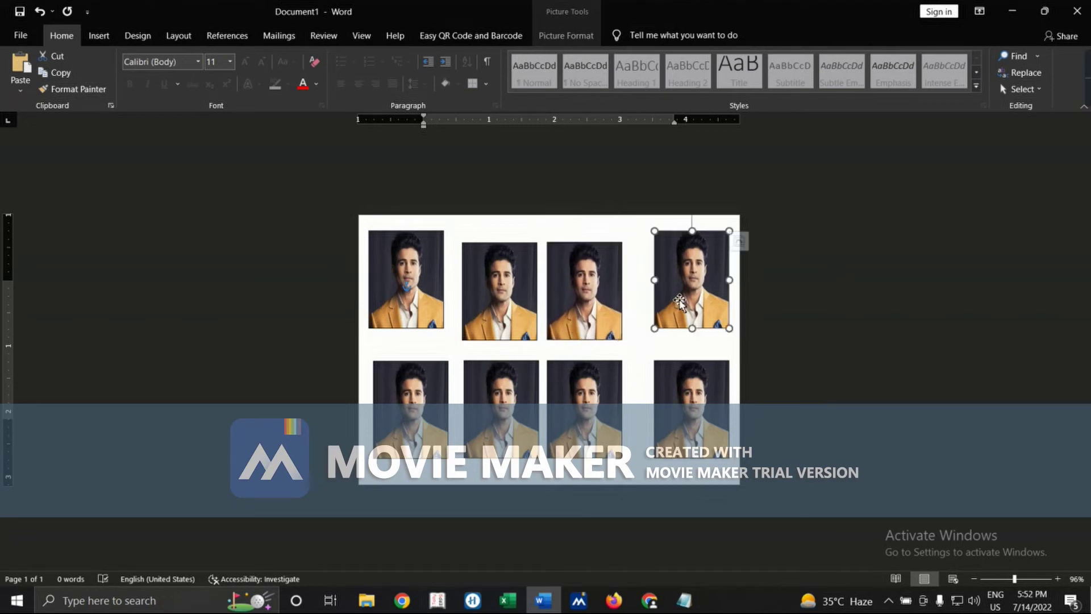
pyautogui.press('Left')
pyautogui.press('Left')
pyautogui.press('Left')
pyautogui.press('Right')
pyautogui.press('Right')
pyautogui.press('Right')
pyautogui.press('Down')
pyautogui.press('Down')
pyautogui.press('Down')
pyautogui.press('Down')
pyautogui.press('Down')
pyautogui.press('Down')
pyautogui.press('Down')
pyautogui.press('Down')
pyautogui.press('Down')
pyautogui.press('Down')
pyautogui.press('Down')
pyautogui.press('Down')
pyautogui.press('Down')
pyautogui.press('Down')
pyautogui.press('Down')
pyautogui.press('Down')
pyautogui.press('Left')
pyautogui.press('Left')
pyautogui.press('Left')
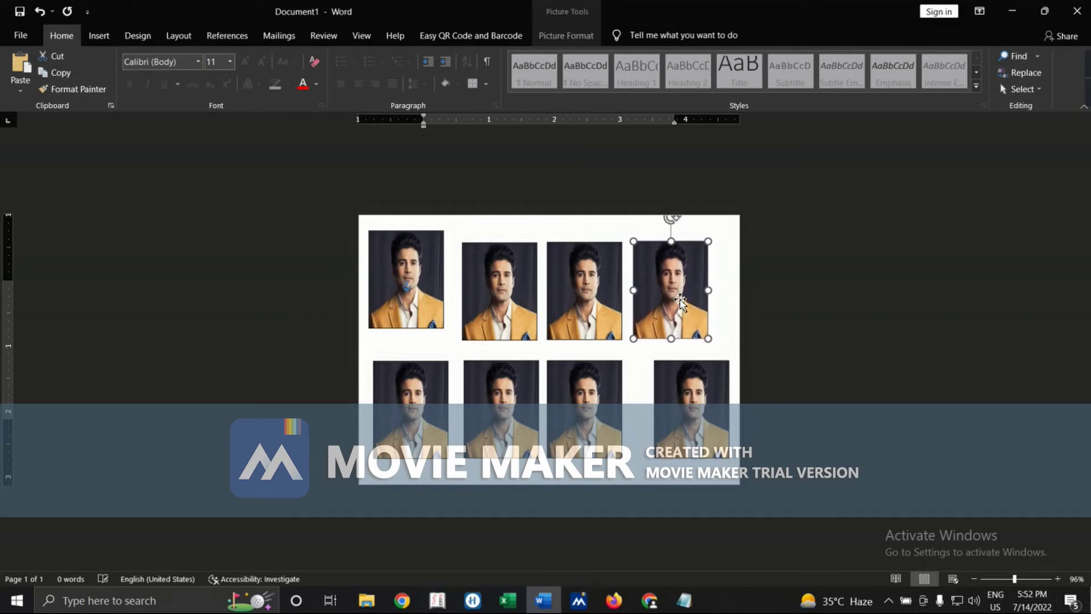
pyautogui.press('Down')
pyautogui.press('Down')
pyautogui.press('Left')
pyautogui.press('Left')
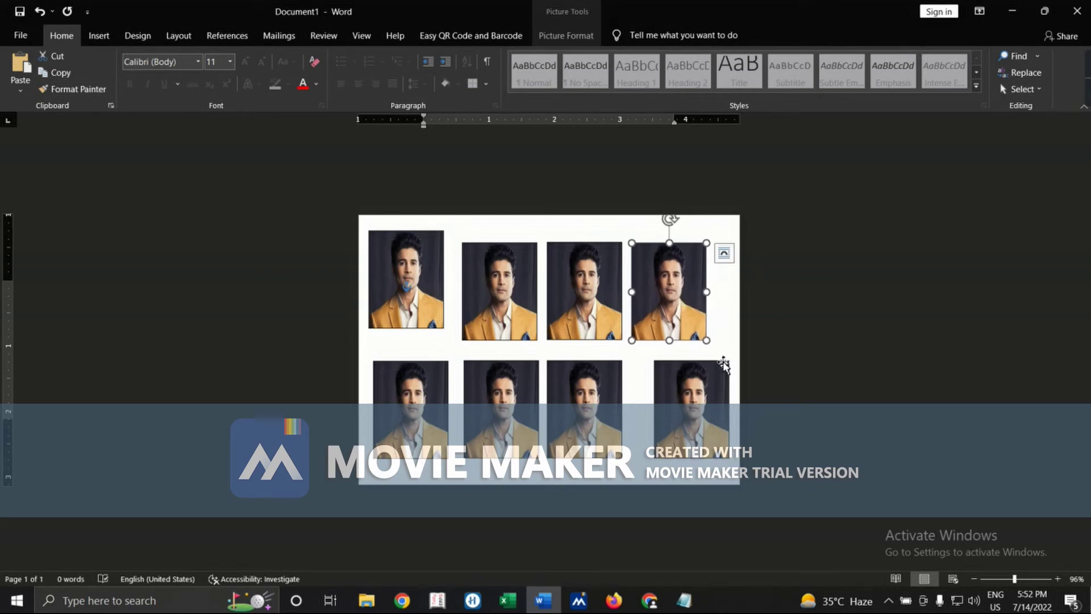
pyautogui.click(723, 365)
pyautogui.press('Left')
pyautogui.press('Left')
pyautogui.press('Left')
pyautogui.press('Left')
pyautogui.press('Left')
pyautogui.press('Left')
pyautogui.press('Left')
pyautogui.press('Left')
pyautogui.press('Left')
pyautogui.press('Left')
pyautogui.press('Left')
pyautogui.press('Left')
pyautogui.press('Left')
pyautogui.press('Left')
pyautogui.press('Left')
pyautogui.press('Left')
pyautogui.press('Left')
pyautogui.press('Left')
pyautogui.press('Left')
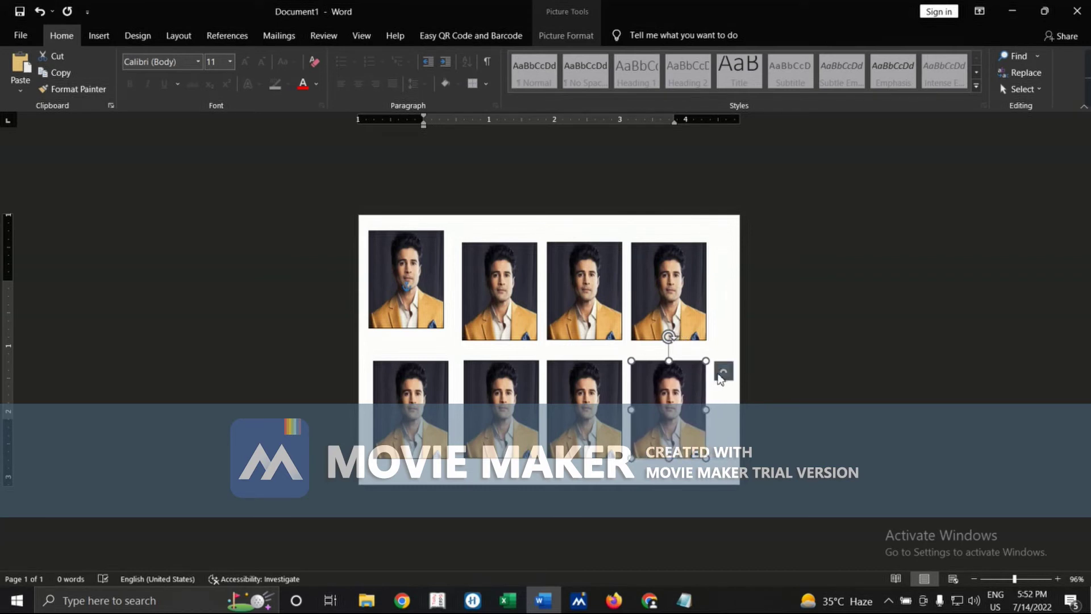
pyautogui.press('Right')
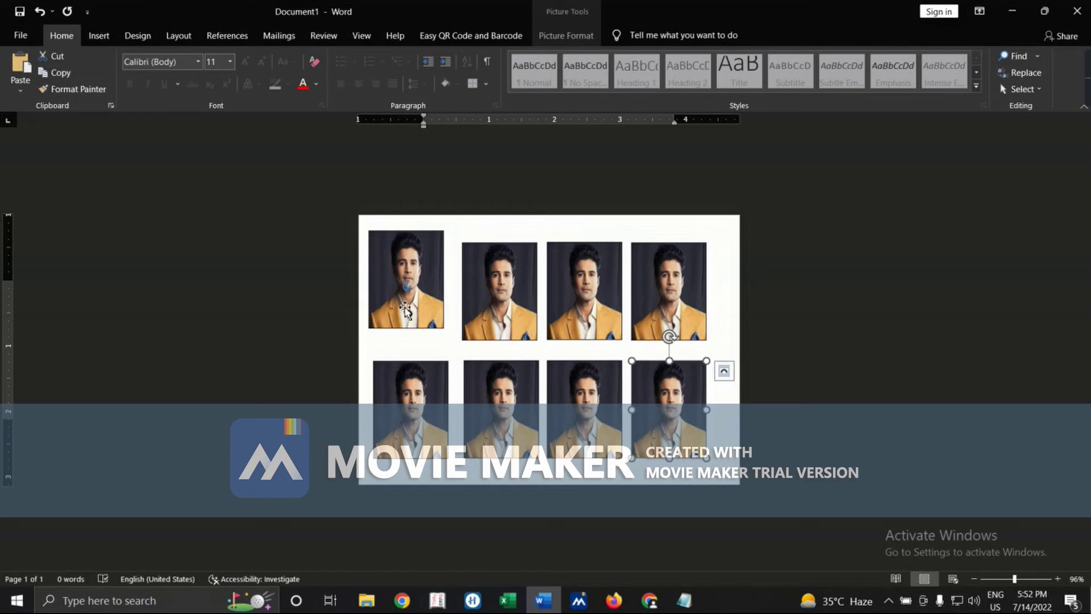
# Shift the top-left and bottom-left photos right to even the gaps, then deselect
pyautogui.click(406, 309)
pyautogui.press('Down')
pyautogui.press('Down')
pyautogui.press('Down')
pyautogui.press('Down')
pyautogui.press('Down')
pyautogui.press('Down')
pyautogui.press('Down')
pyautogui.press('Down')
pyautogui.press('Down')
pyautogui.press('Down')
pyautogui.press('Down')
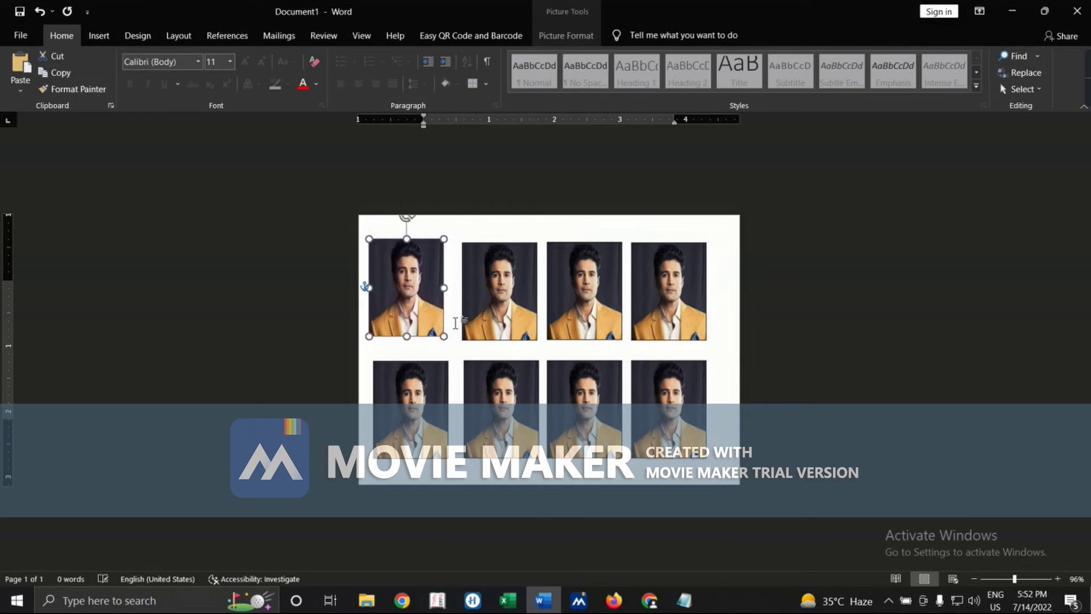
pyautogui.press('Down')
pyautogui.press('Down')
pyautogui.press('Down')
pyautogui.press('Down')
pyautogui.press('Down')
pyautogui.press('Down')
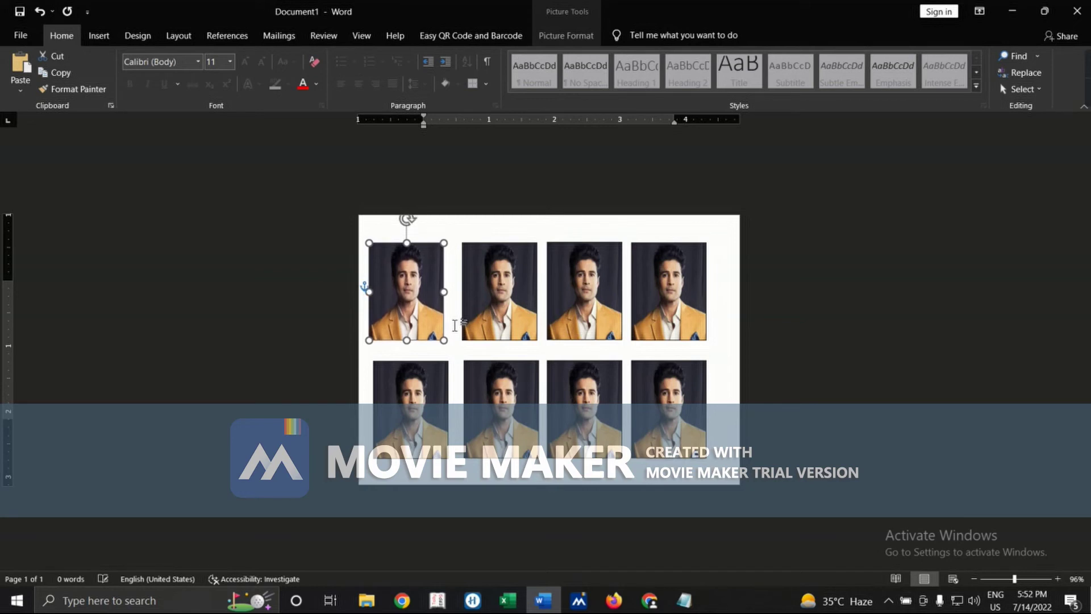
pyautogui.press('Right')
pyautogui.press('Right')
pyautogui.press('Right')
pyautogui.press('Right')
pyautogui.press('Right')
pyautogui.press('Right')
pyautogui.press('Right')
pyautogui.press('Right')
pyautogui.press('Right')
pyautogui.press('Right')
pyautogui.press('Right')
pyautogui.press('Right')
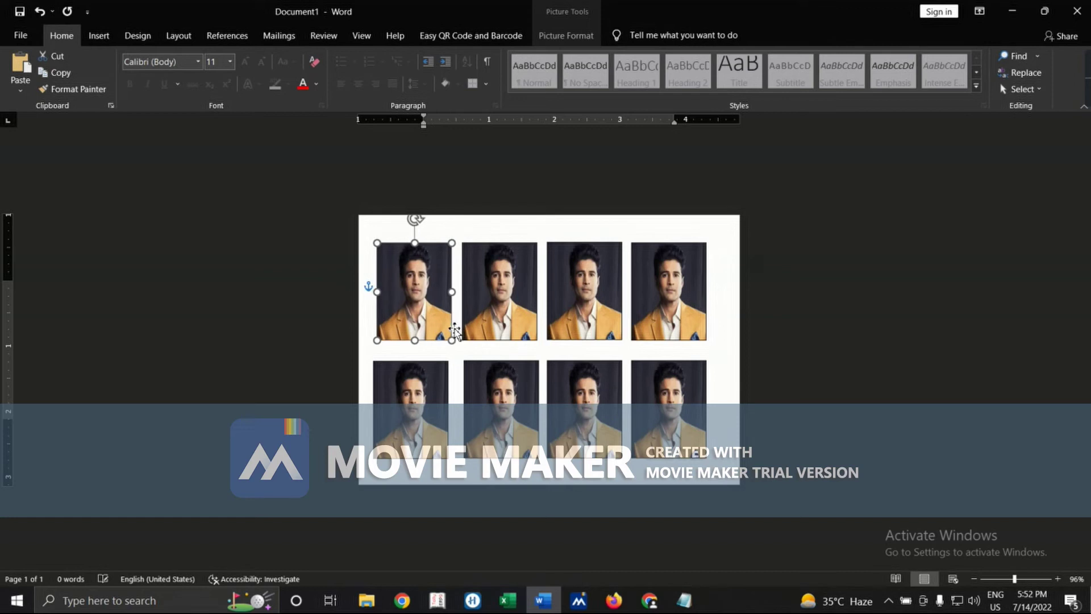
pyautogui.press('Right')
pyautogui.press('Right')
pyautogui.press('Right')
pyautogui.press('Right')
pyautogui.press('Right')
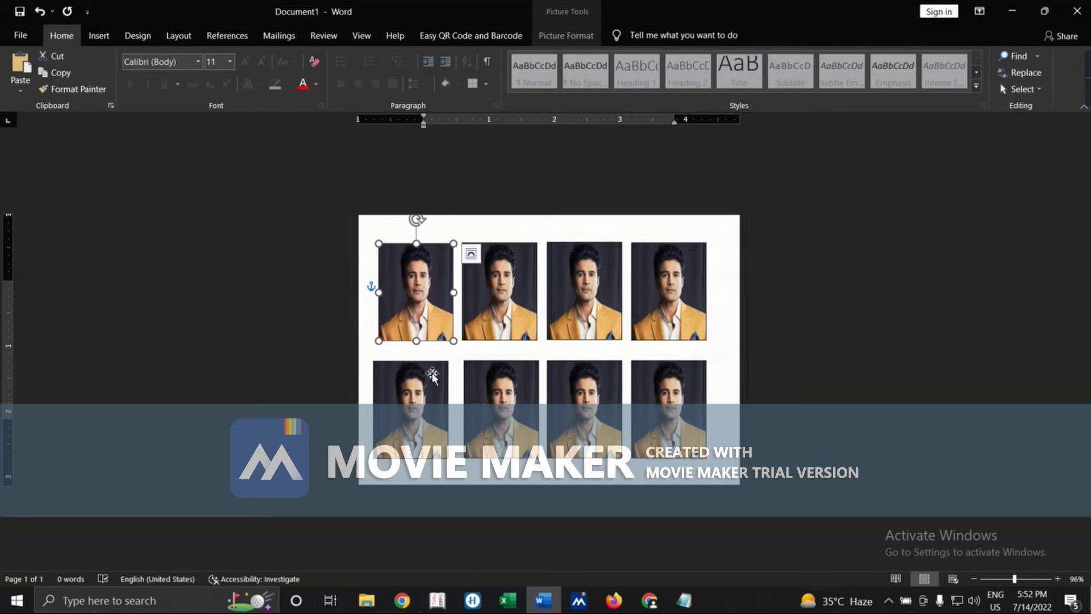
pyautogui.click(431, 373)
pyautogui.press('Right')
pyautogui.press('Right')
pyautogui.press('Right')
pyautogui.press('Right')
pyautogui.press('Right')
pyautogui.press('Right')
pyautogui.press('Right')
pyautogui.press('Right')
pyautogui.press('Up')
pyautogui.press('Up')
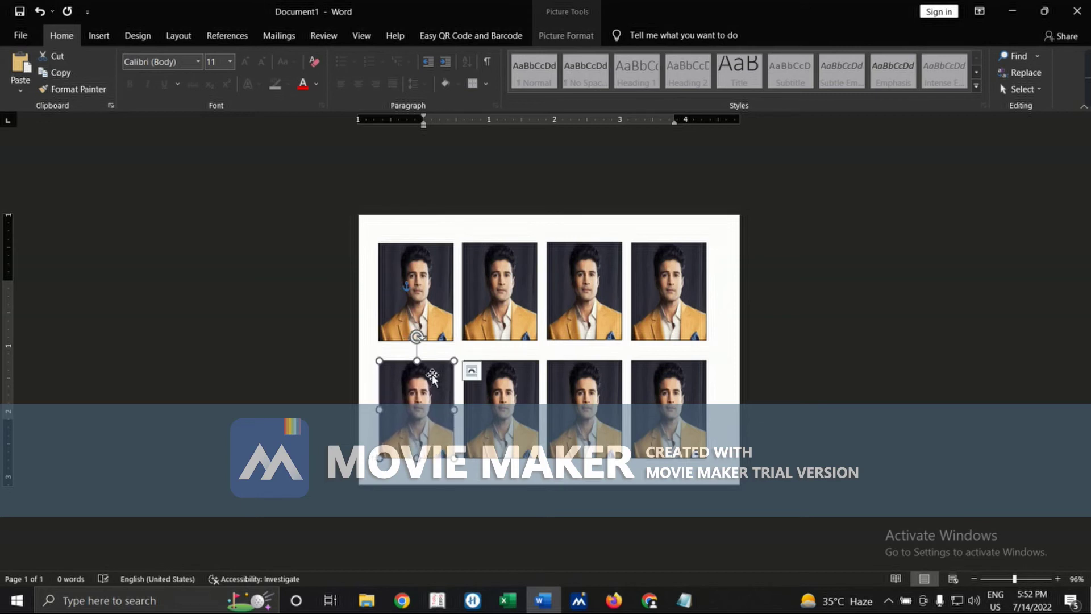
pyautogui.click(878, 322)
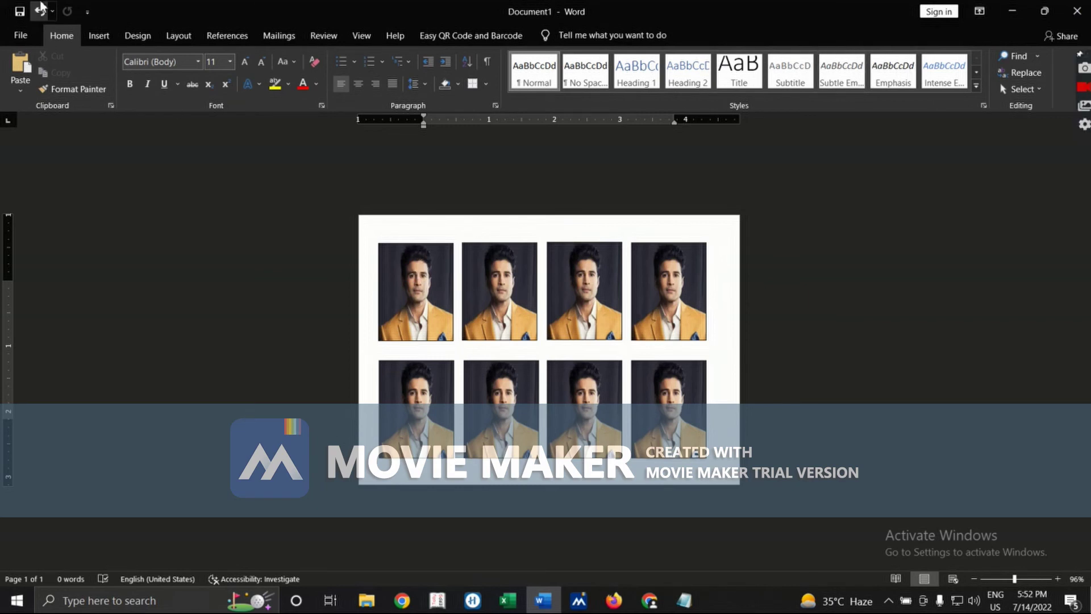
# Show the print preview and select the HP Ink Tank 310 series as the printer
pyautogui.click(20, 36)
pyautogui.click(68, 296)
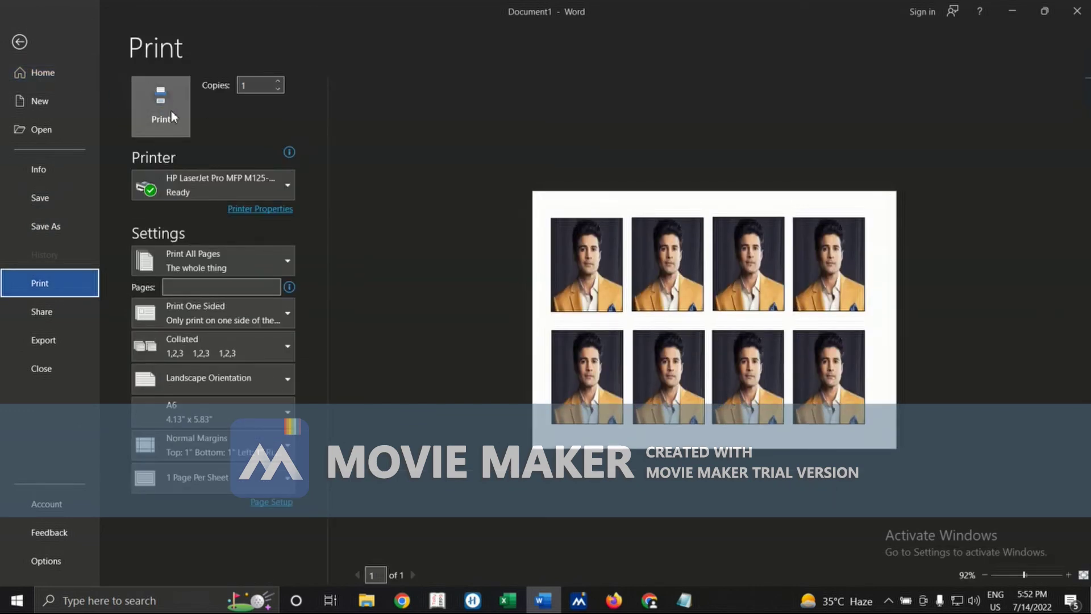
pyautogui.click(264, 190)
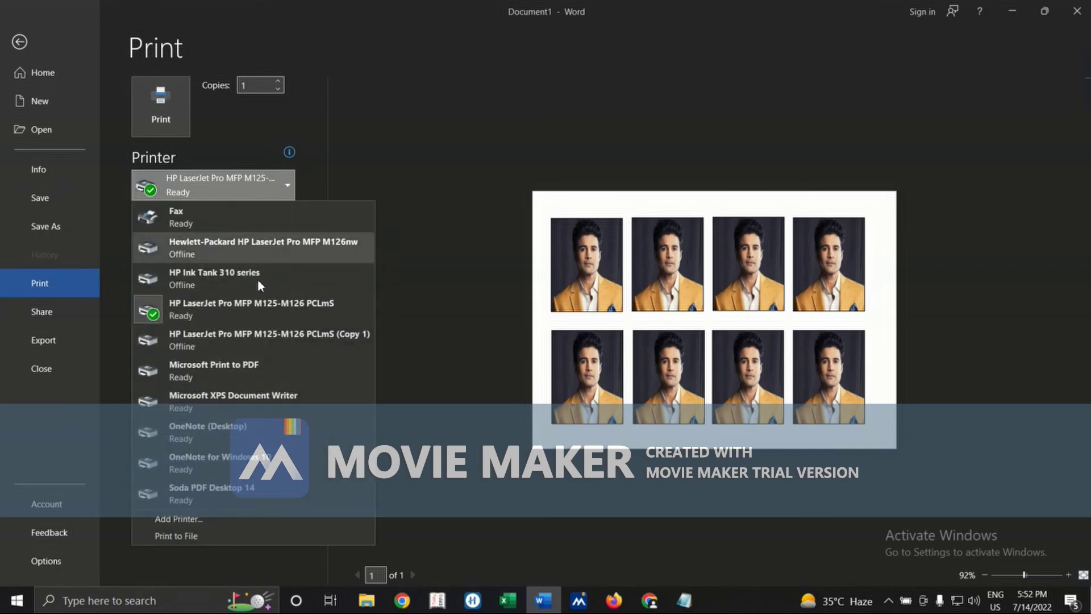
pyautogui.click(260, 281)
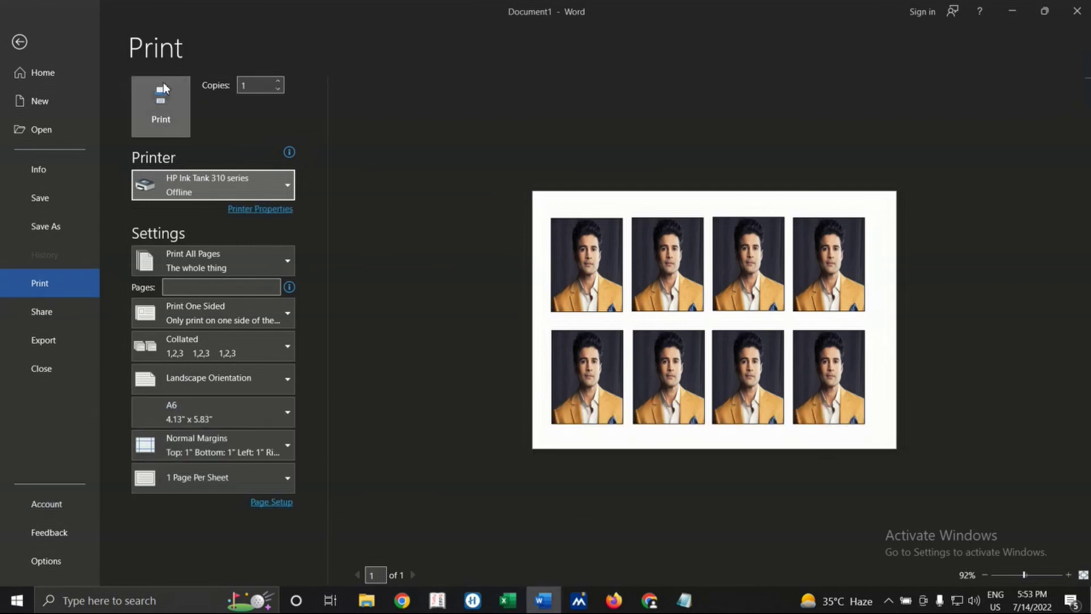
pyautogui.click(279, 210)
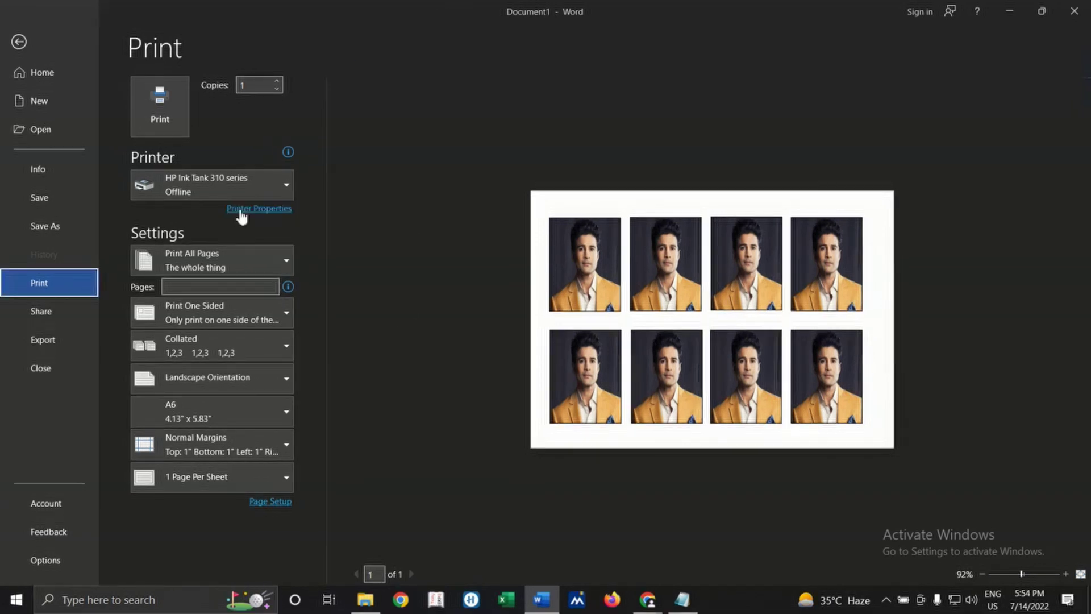
# Set the paper type to Other Photo Inkjet Papers and quality to Best, then print
pyautogui.click(241, 216)
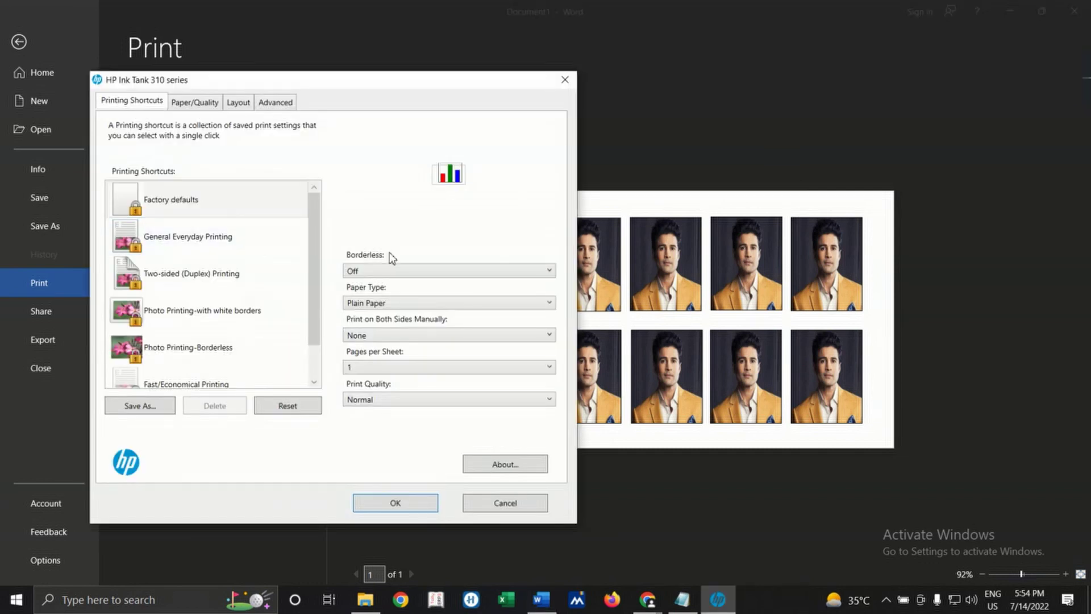
pyautogui.click(407, 302)
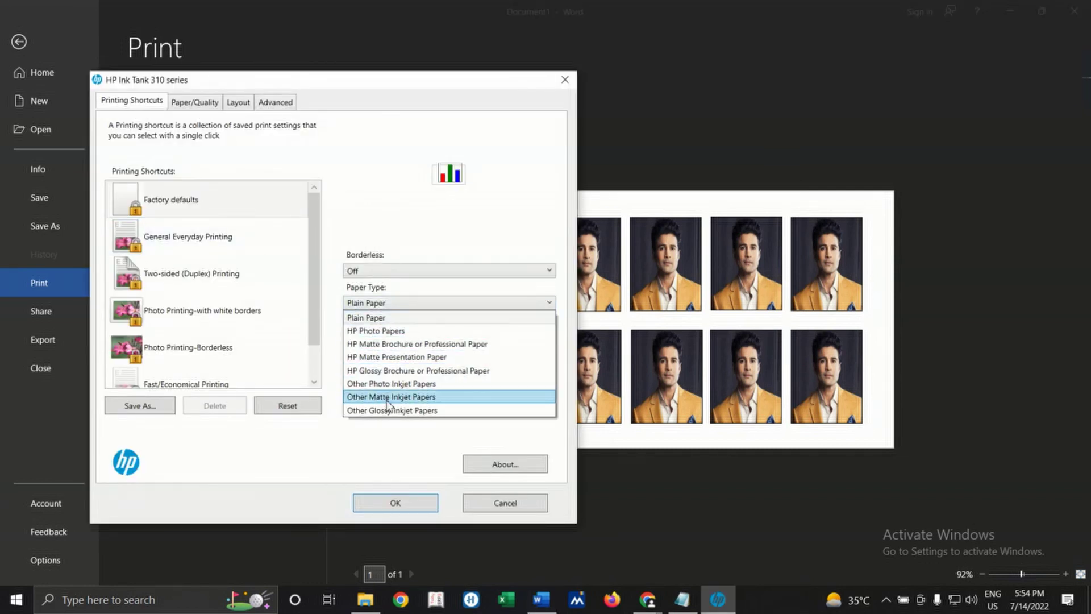
pyautogui.click(388, 384)
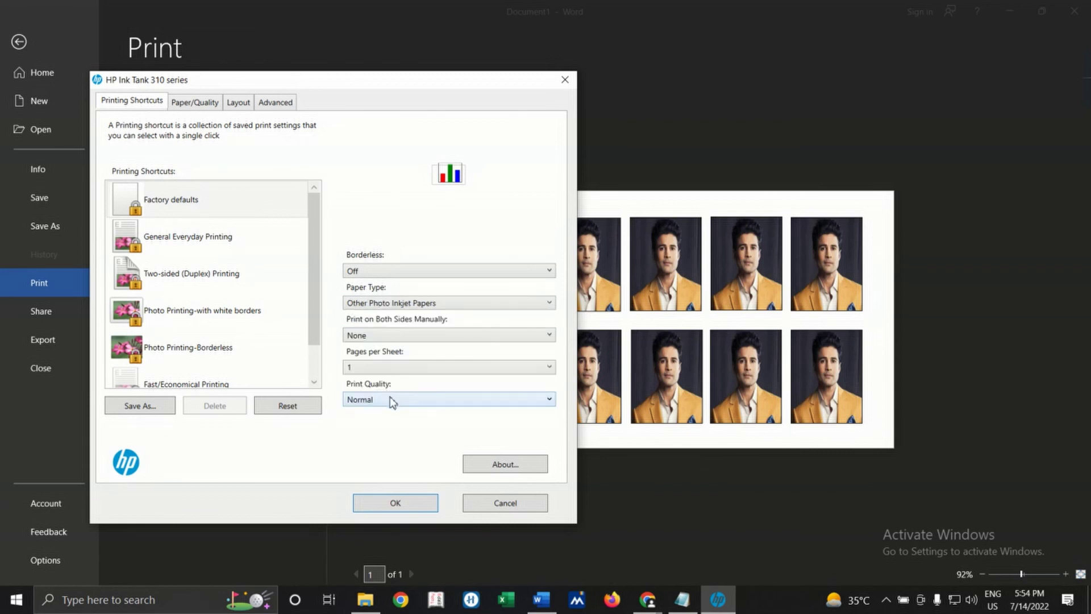
pyautogui.click(390, 401)
pyautogui.click(356, 440)
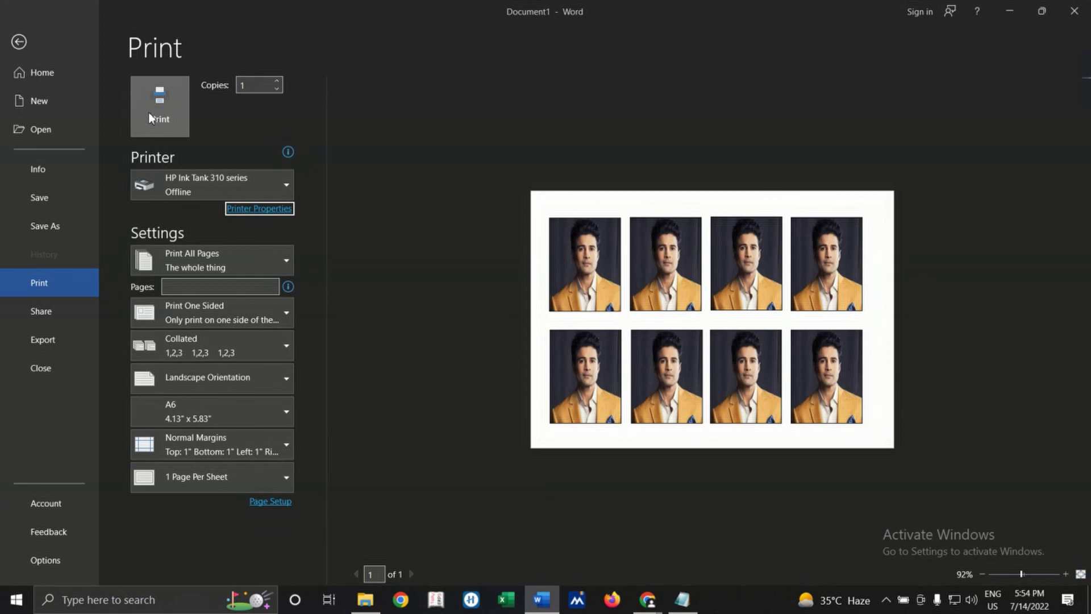
pyautogui.click(148, 111)
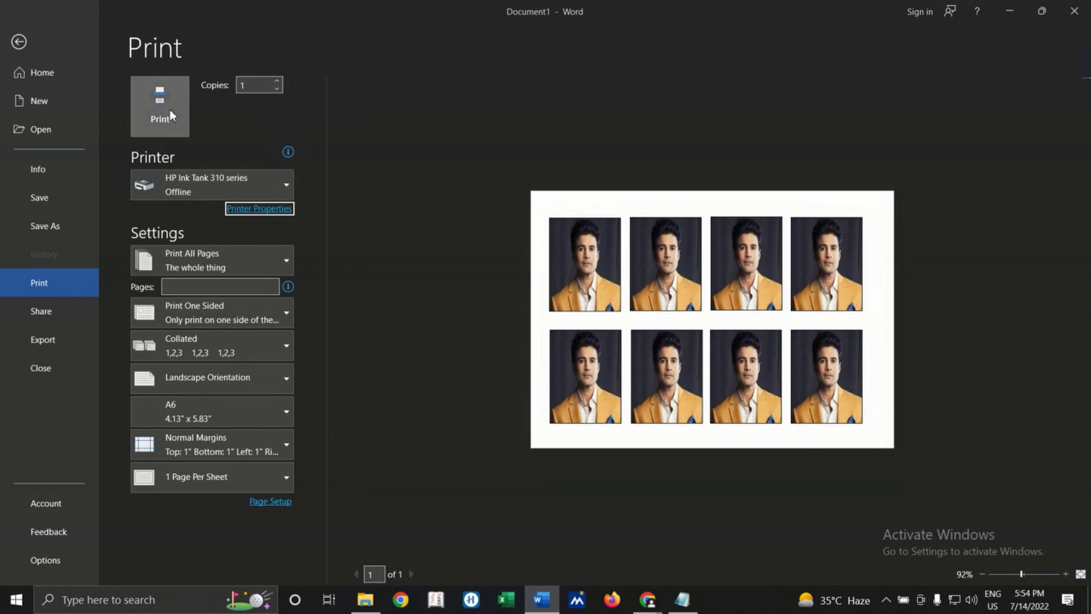